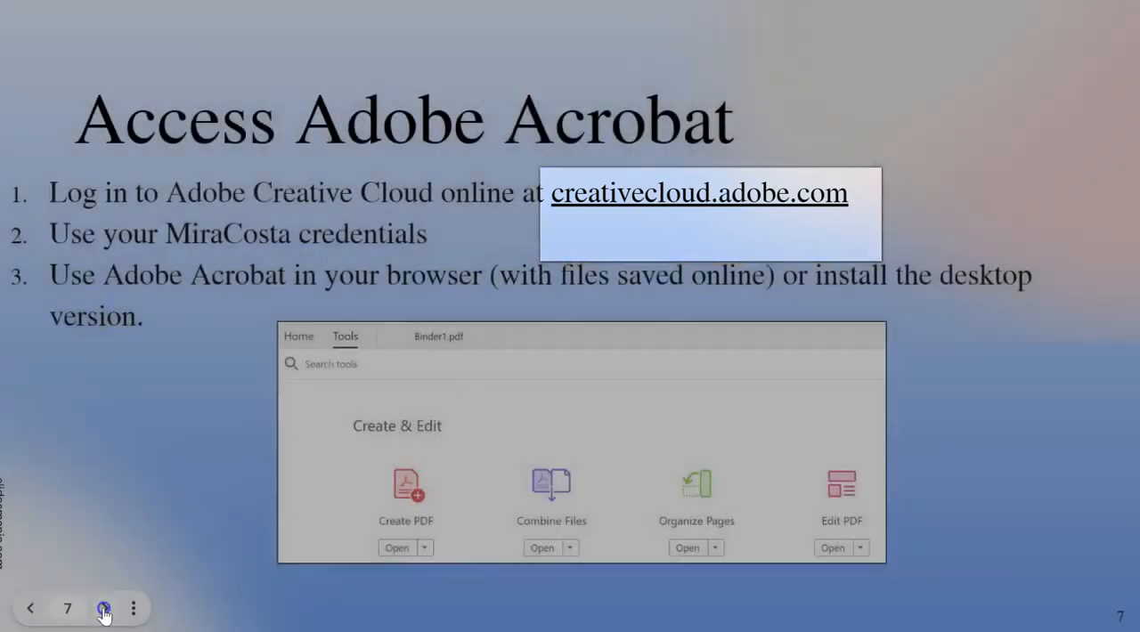
# Go through the Class Packets slides covering Acrobat tools, compiling, combining, organizing, inserting, deleting, editing, numbering and saving pages
pyautogui.click(104, 609)
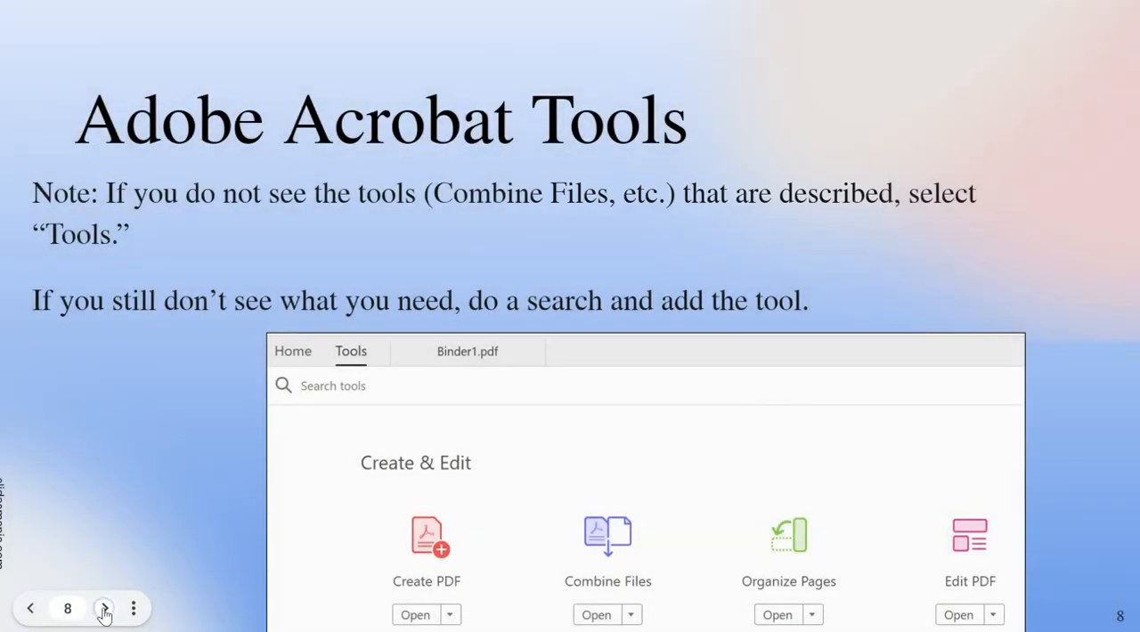
pyautogui.click(104, 609)
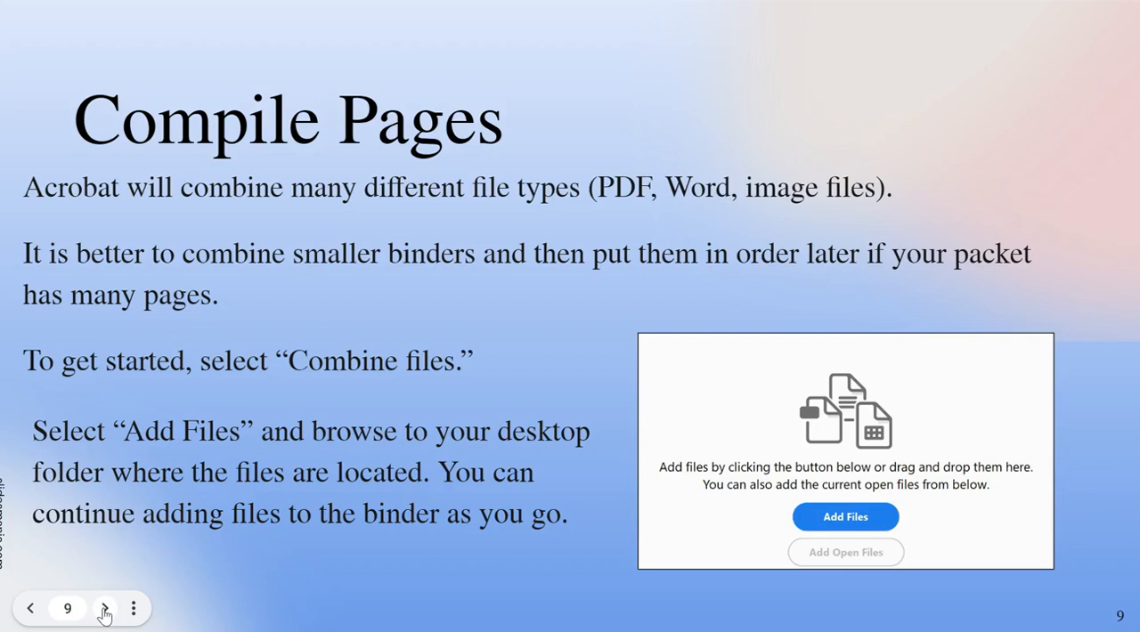
pyautogui.click(104, 609)
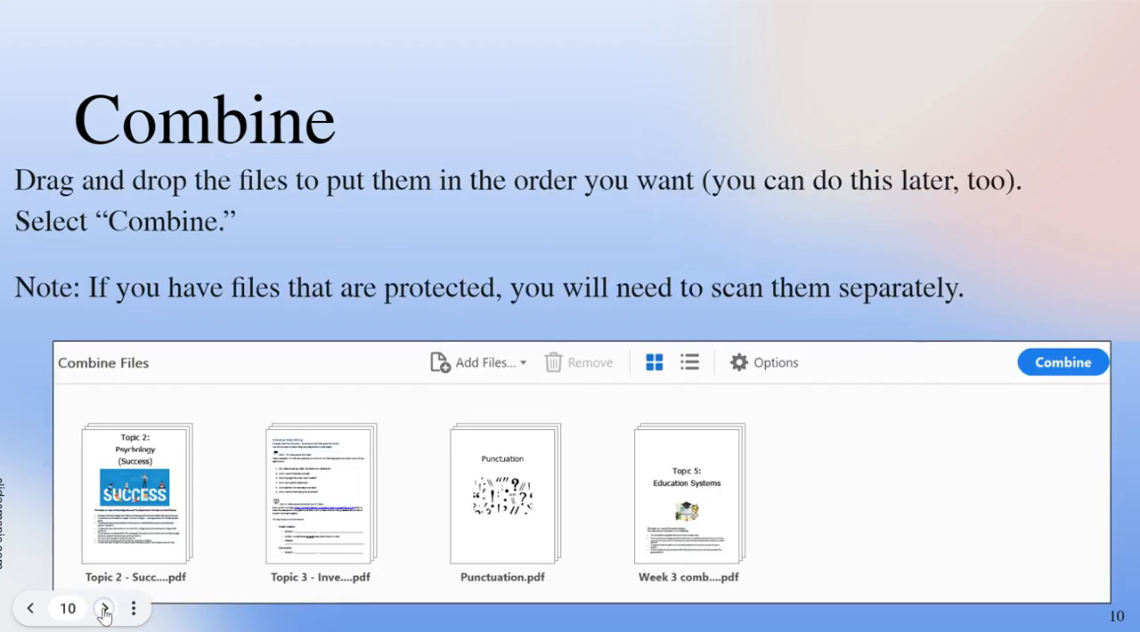
pyautogui.click(104, 609)
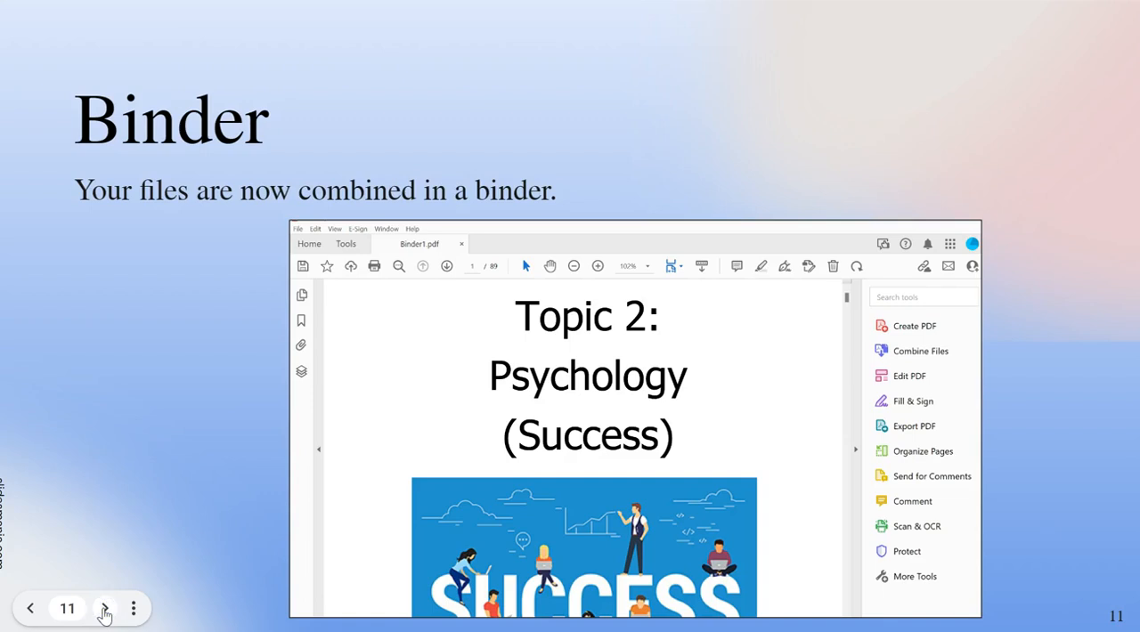
pyautogui.click(104, 608)
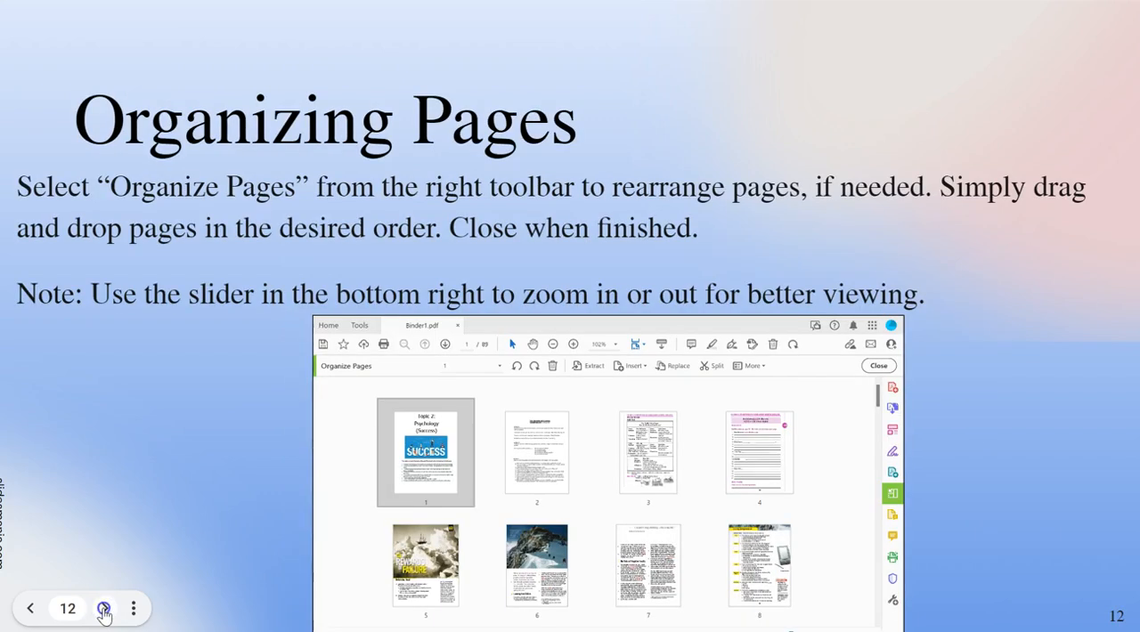
pyautogui.click(104, 609)
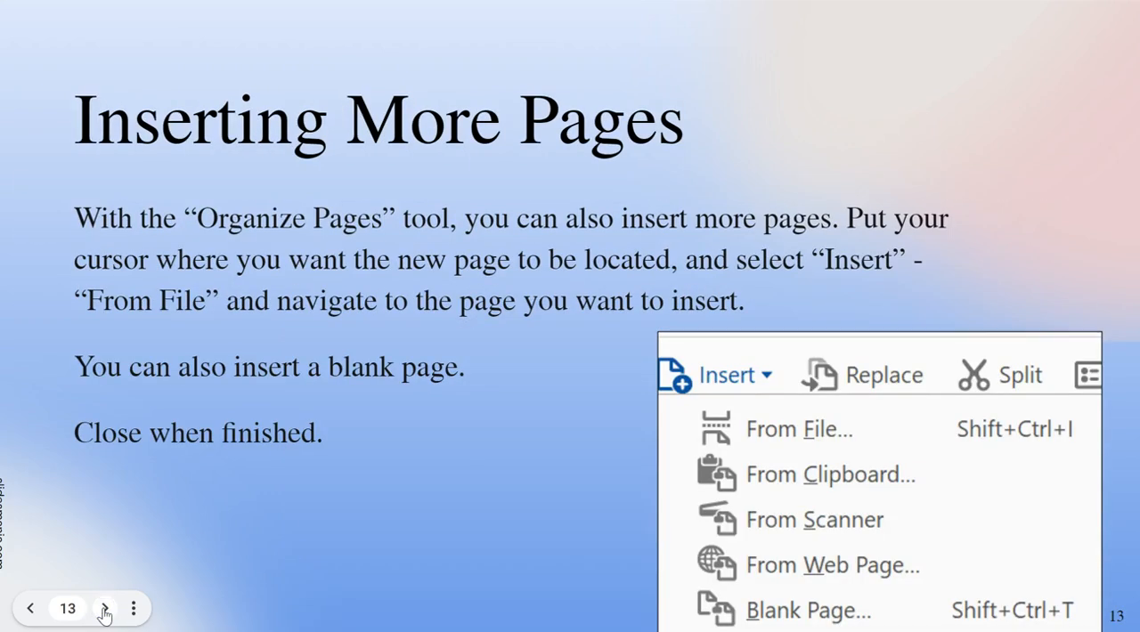
pyautogui.click(104, 609)
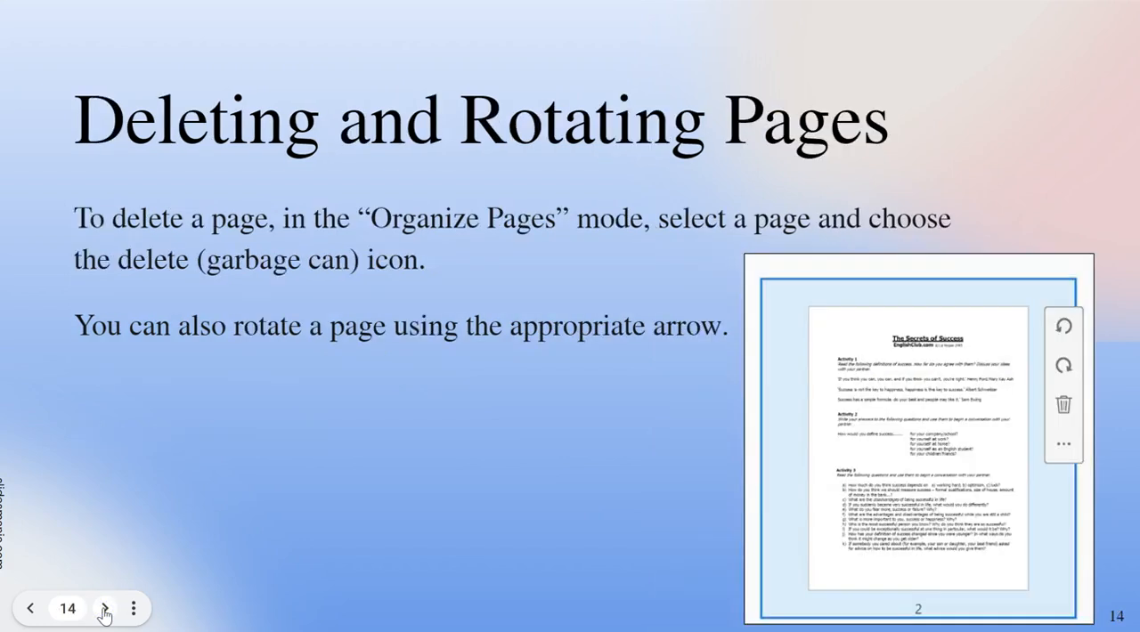
pyautogui.click(105, 609)
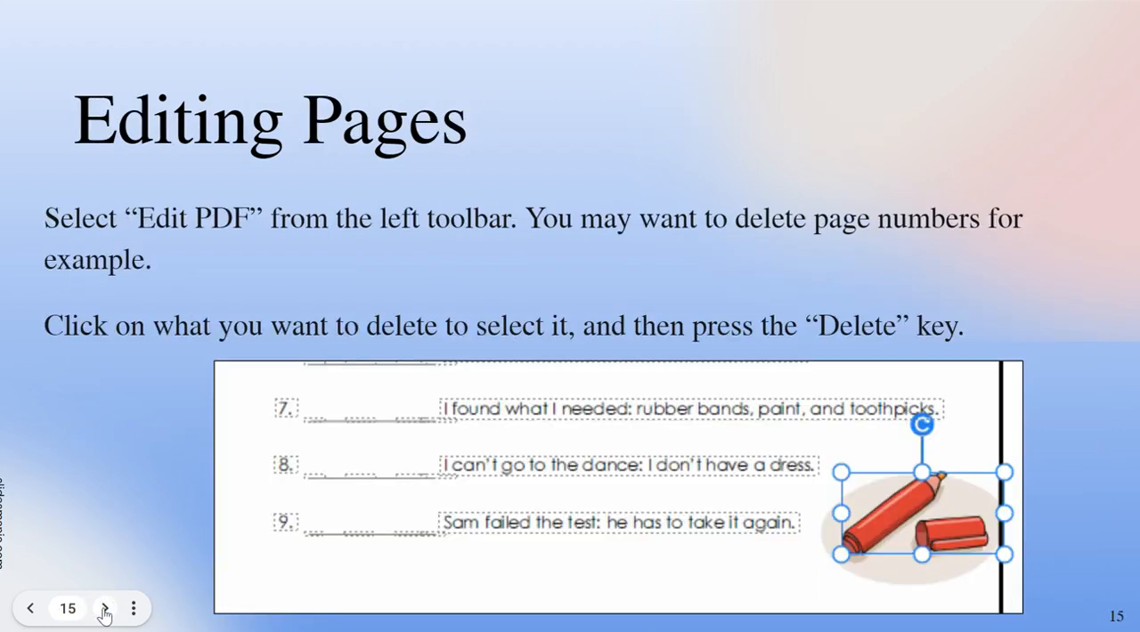
pyautogui.click(104, 609)
pyautogui.click(104, 609)
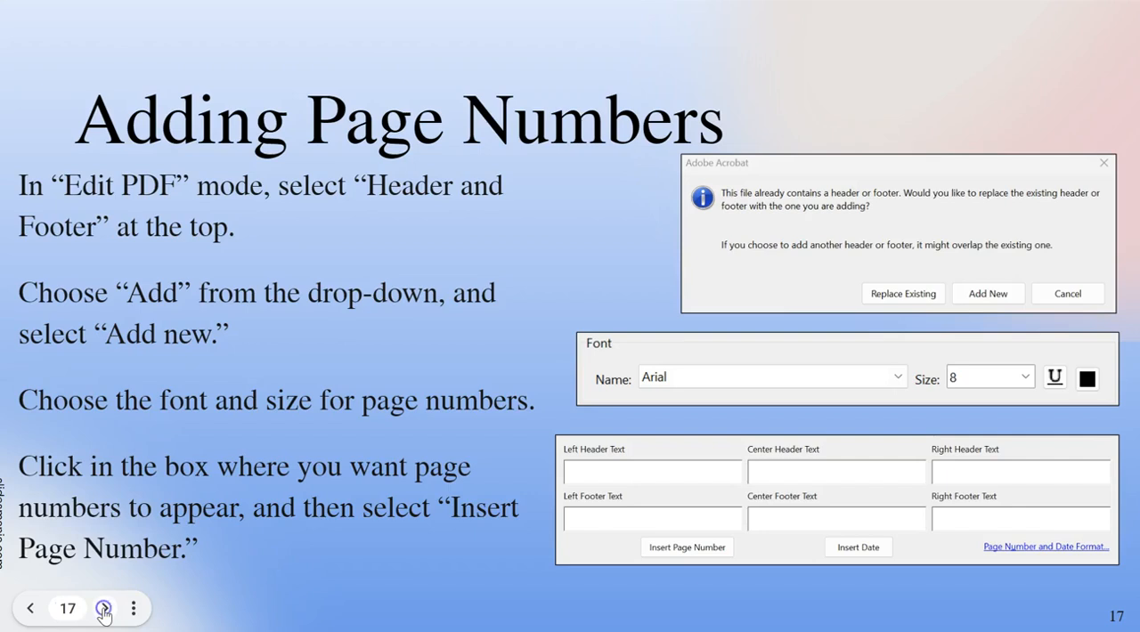
pyautogui.click(104, 608)
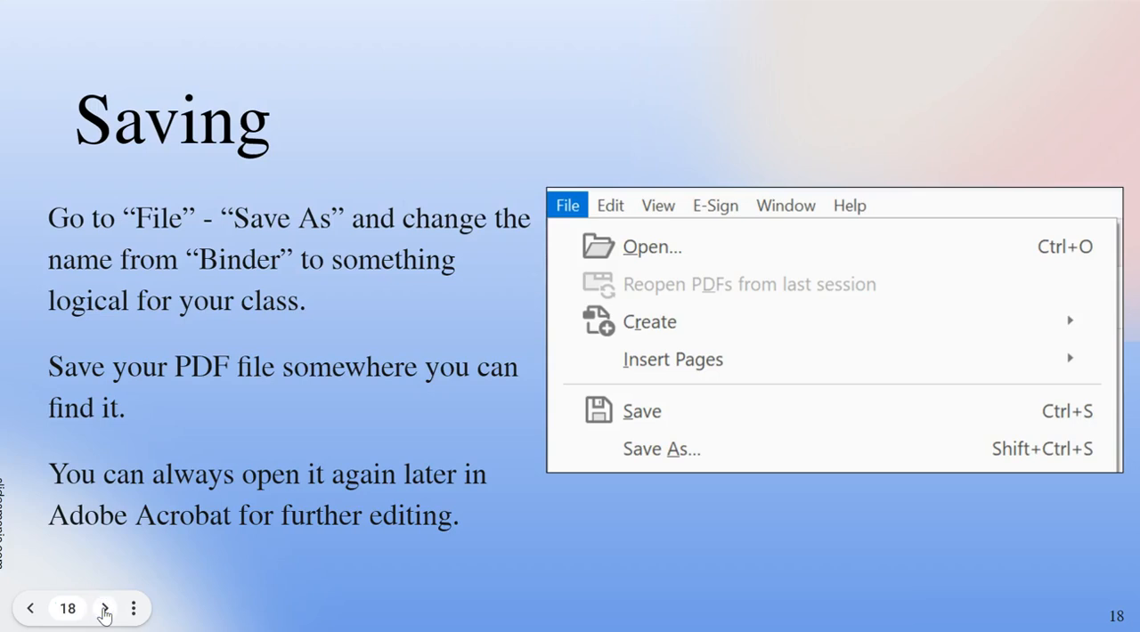
pyautogui.click(39, 613)
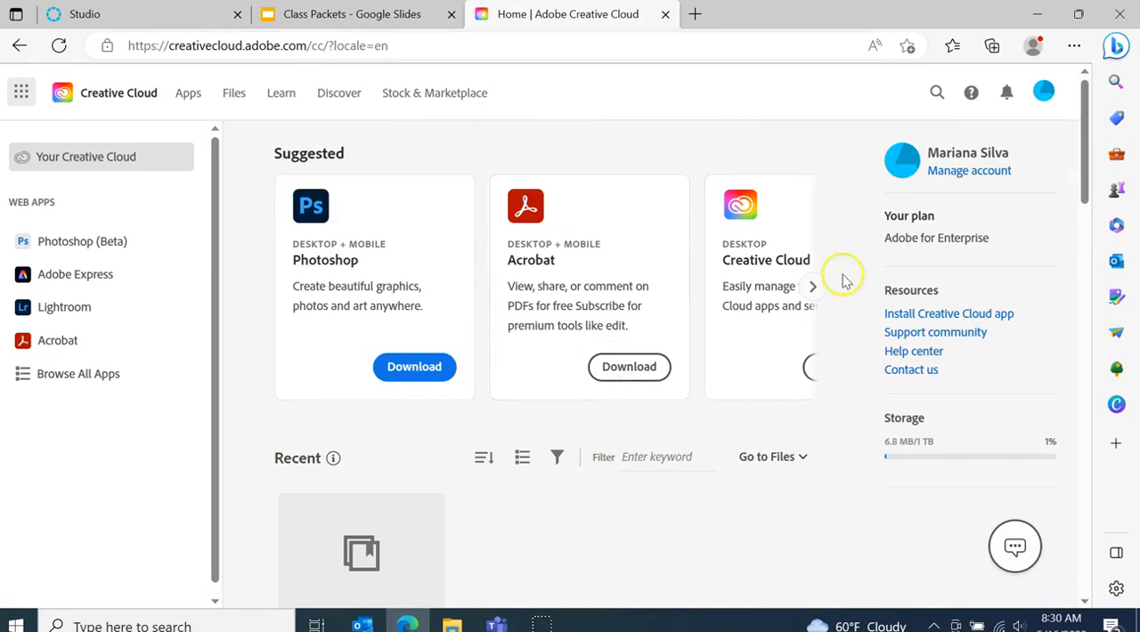
# Find the web version of Acrobat among the suggested Creative Cloud apps and launch it
pyautogui.click(812, 289)
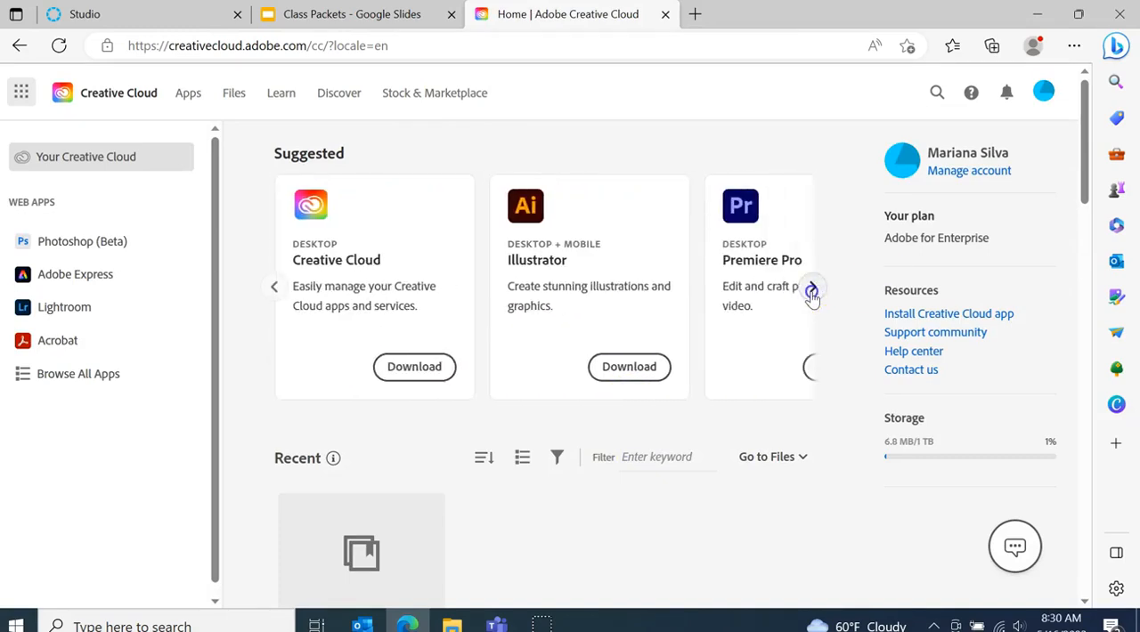
pyautogui.click(812, 289)
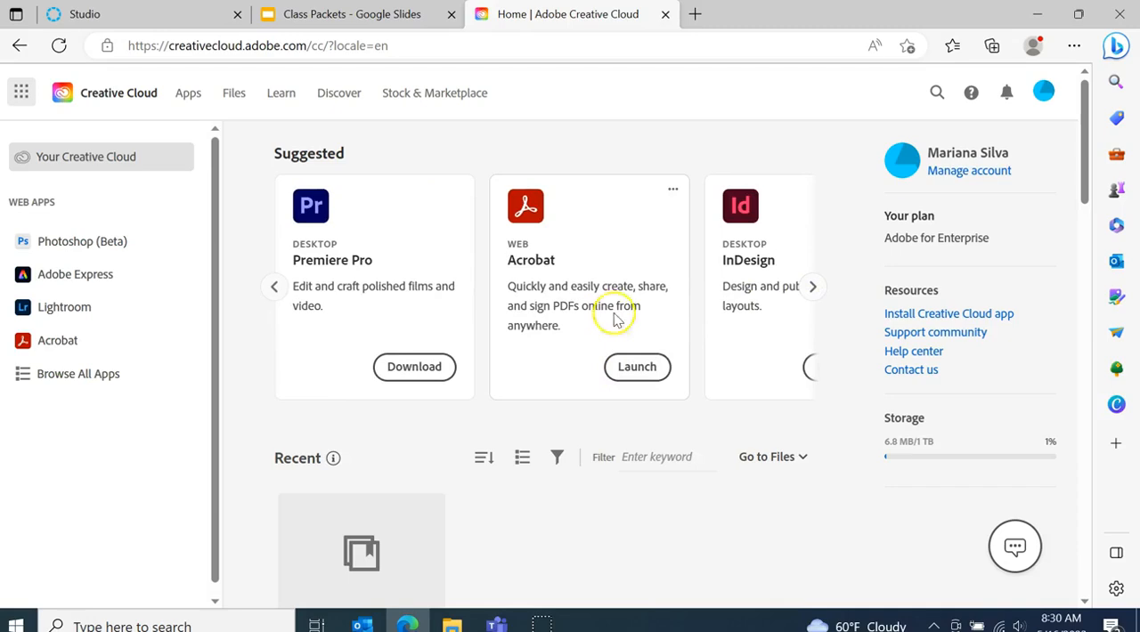
pyautogui.click(636, 367)
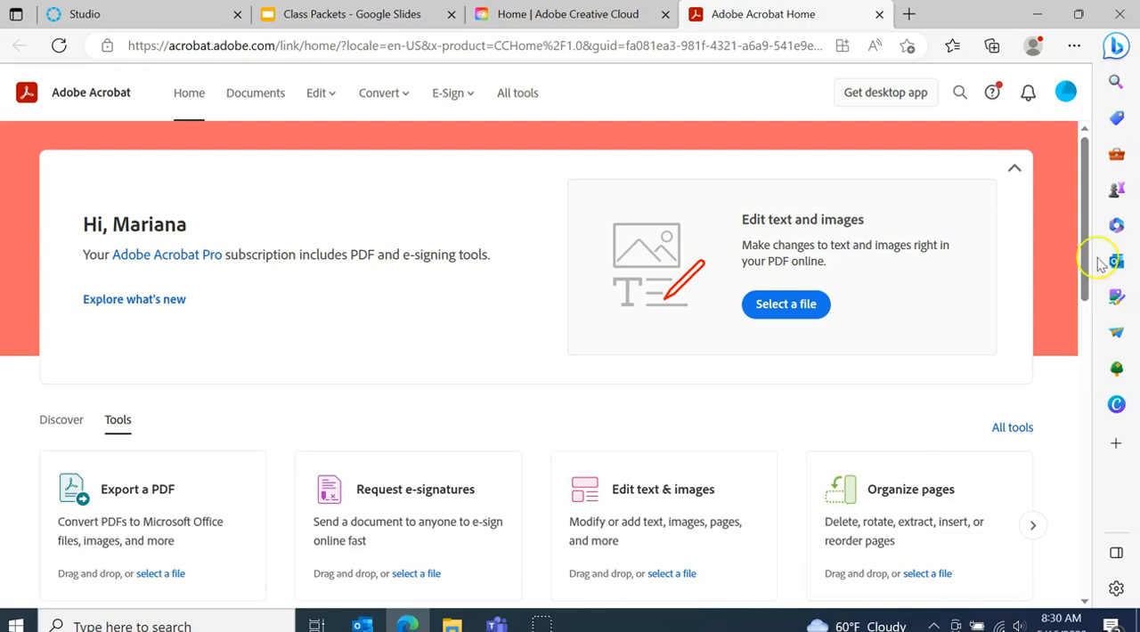
# Start a Combine files job in Acrobat with the image Zoom_Background_4 from the Spring23 folder on the computer
pyautogui.moveTo(1087, 288); pyautogui.dragTo(1081, 315)
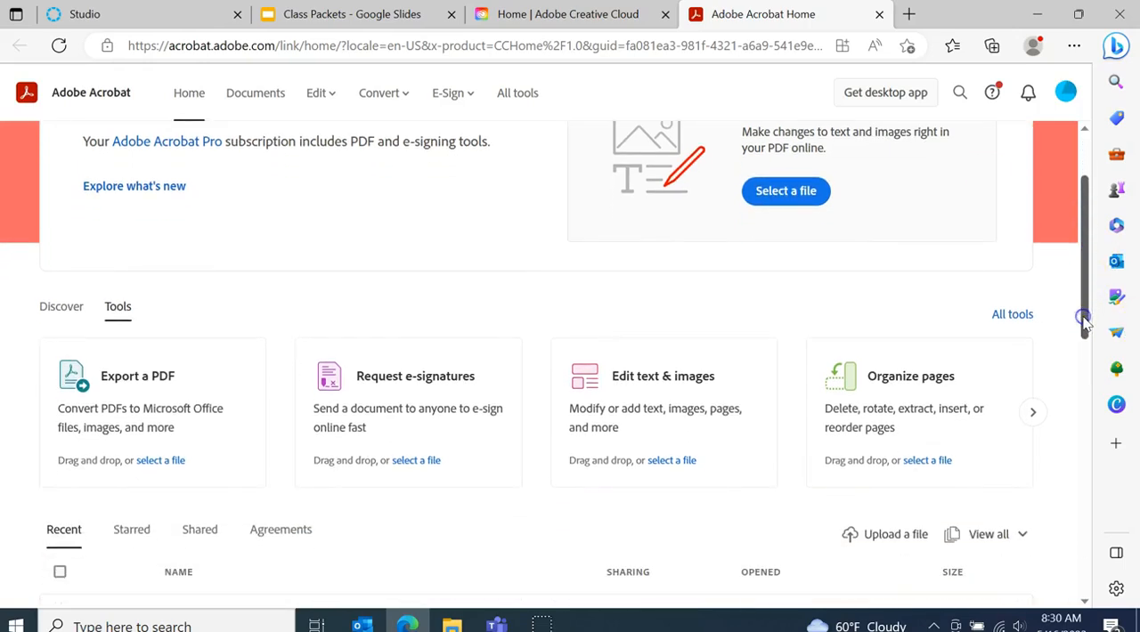
pyautogui.click(1033, 416)
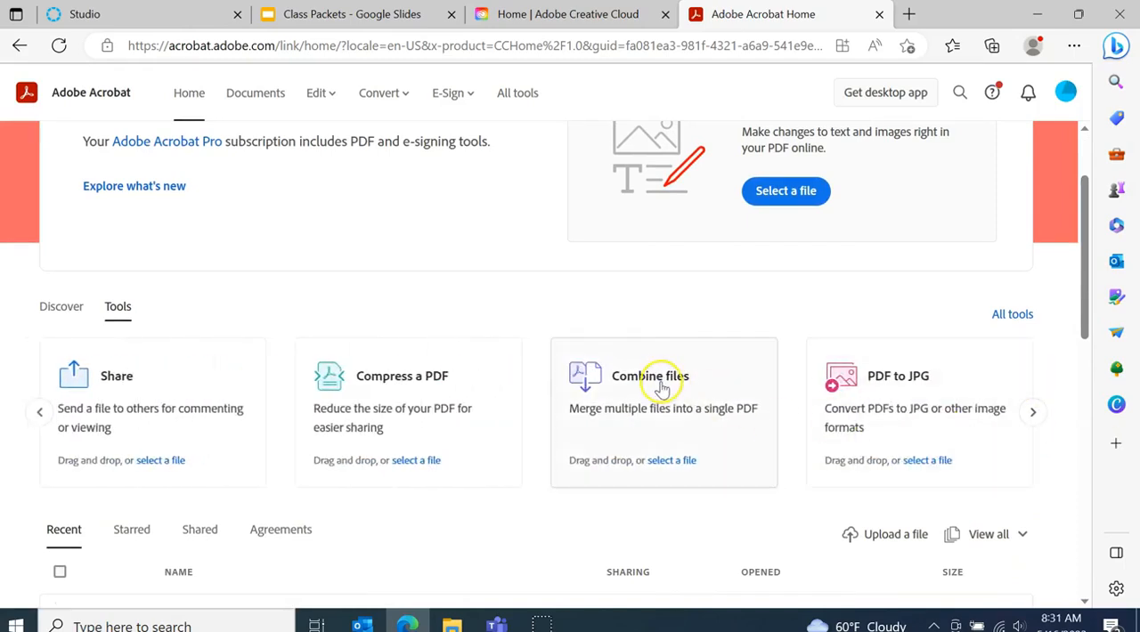
pyautogui.click(661, 387)
pyautogui.click(543, 407)
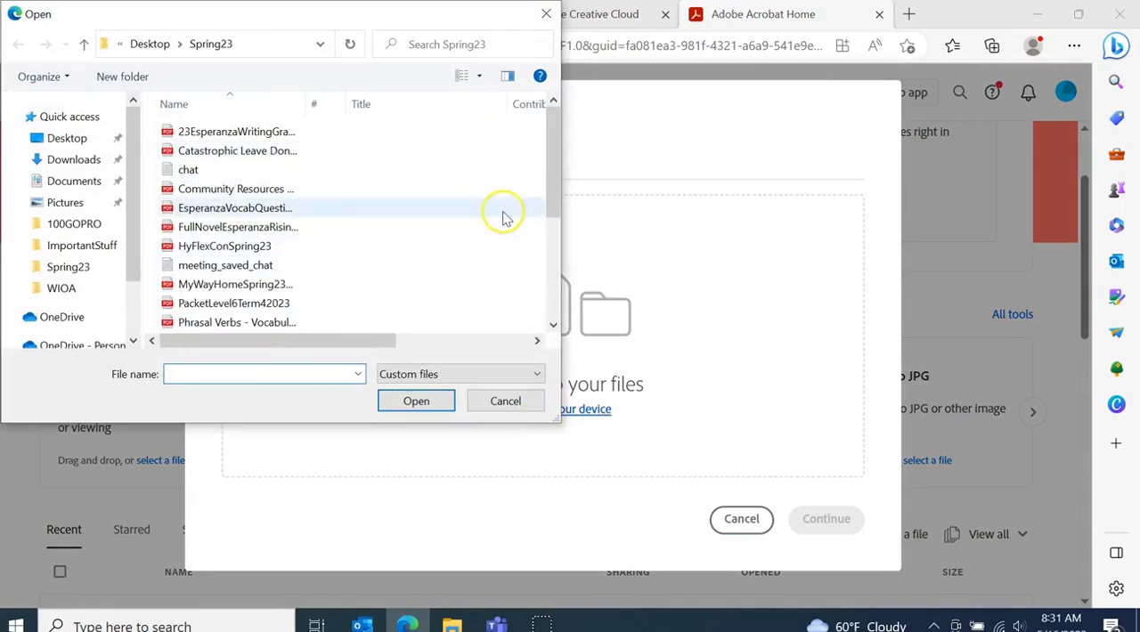
pyautogui.moveTo(552, 145); pyautogui.dragTo(552, 246)
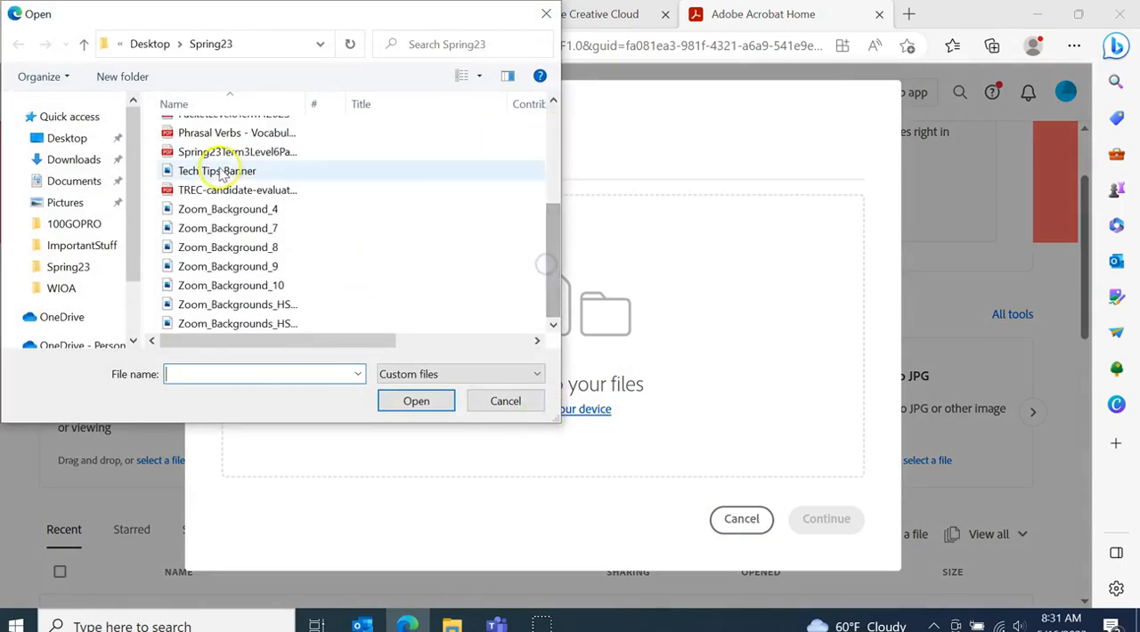
pyautogui.click(242, 210)
pyautogui.click(438, 408)
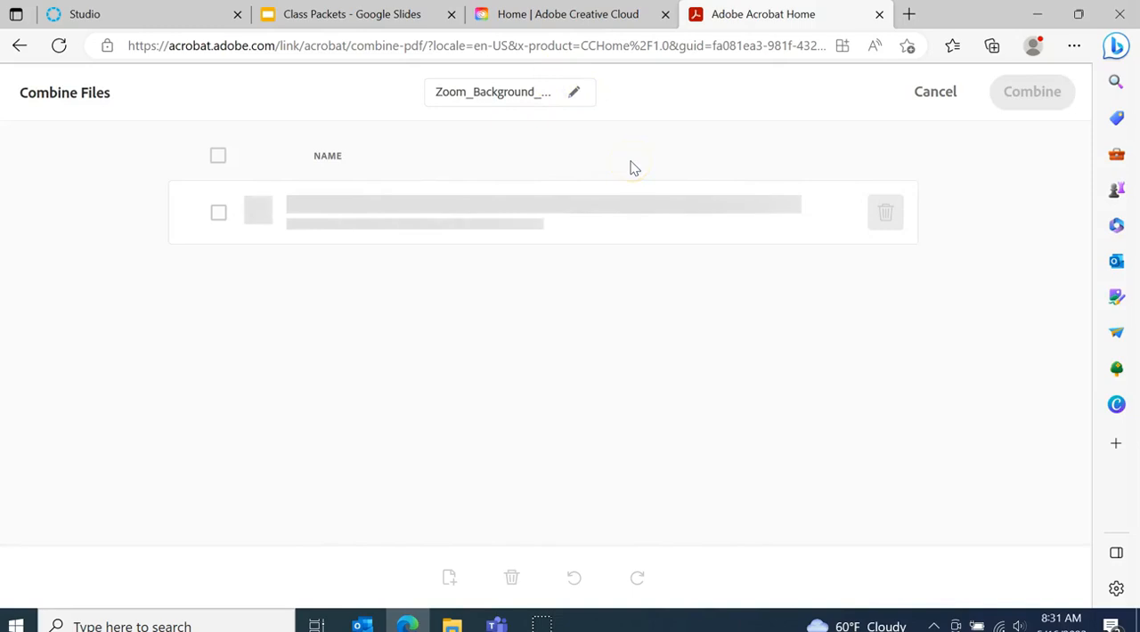
# Insert the document CASAS Promising Practices Application (1) from the Downloads folder after Zoom_Background_4
pyautogui.click(450, 581)
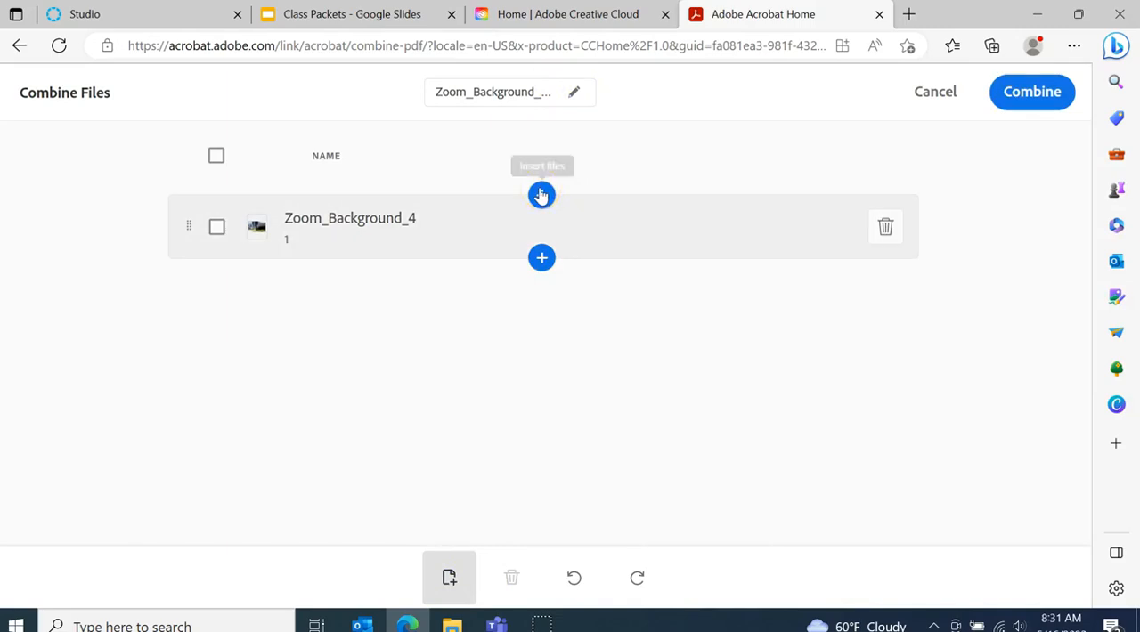
pyautogui.click(542, 258)
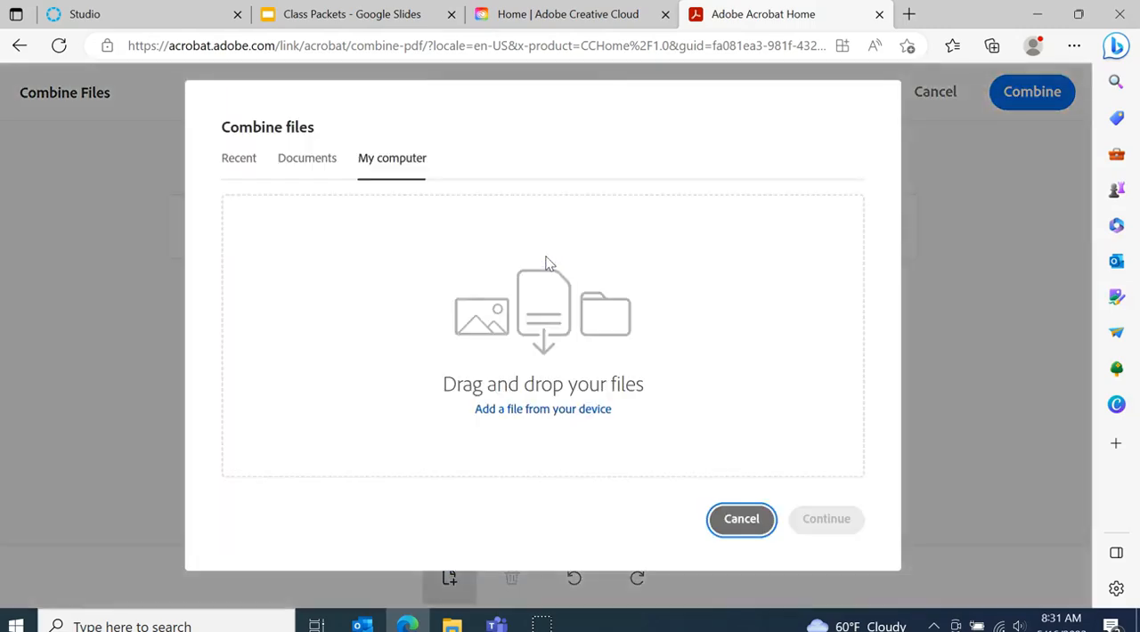
pyautogui.click(555, 414)
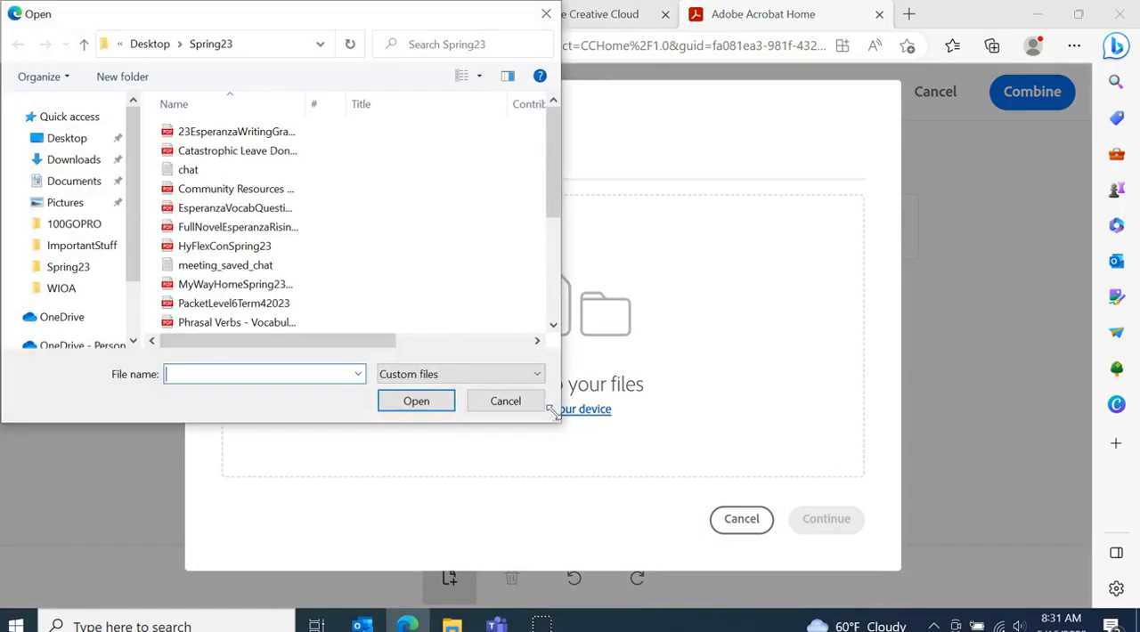
pyautogui.click(87, 161)
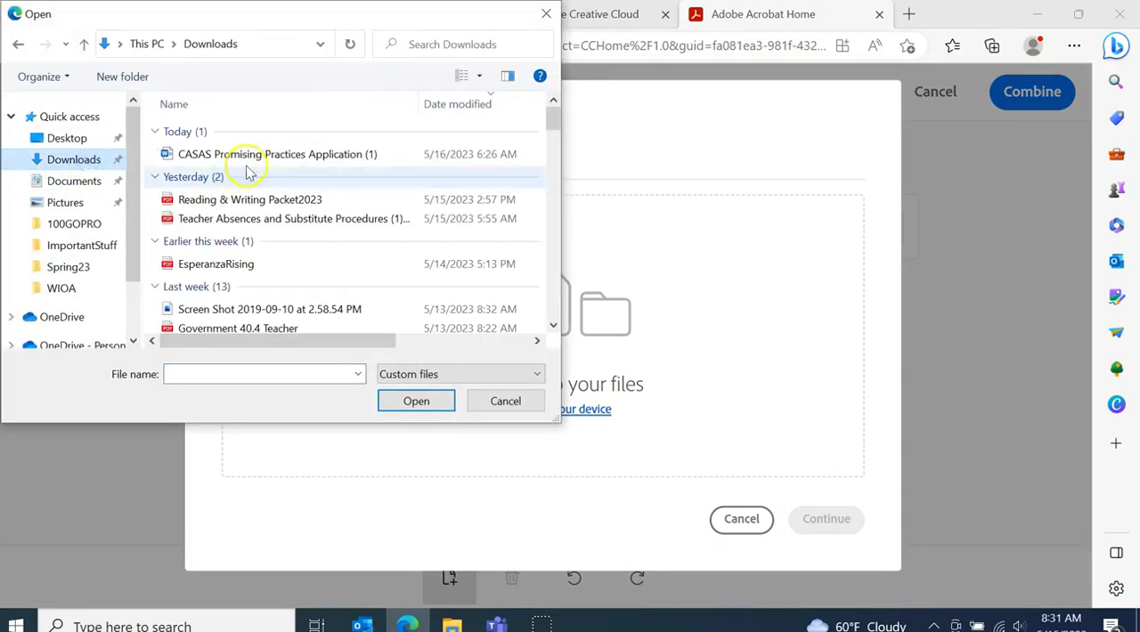
pyautogui.click(284, 154)
pyautogui.click(439, 403)
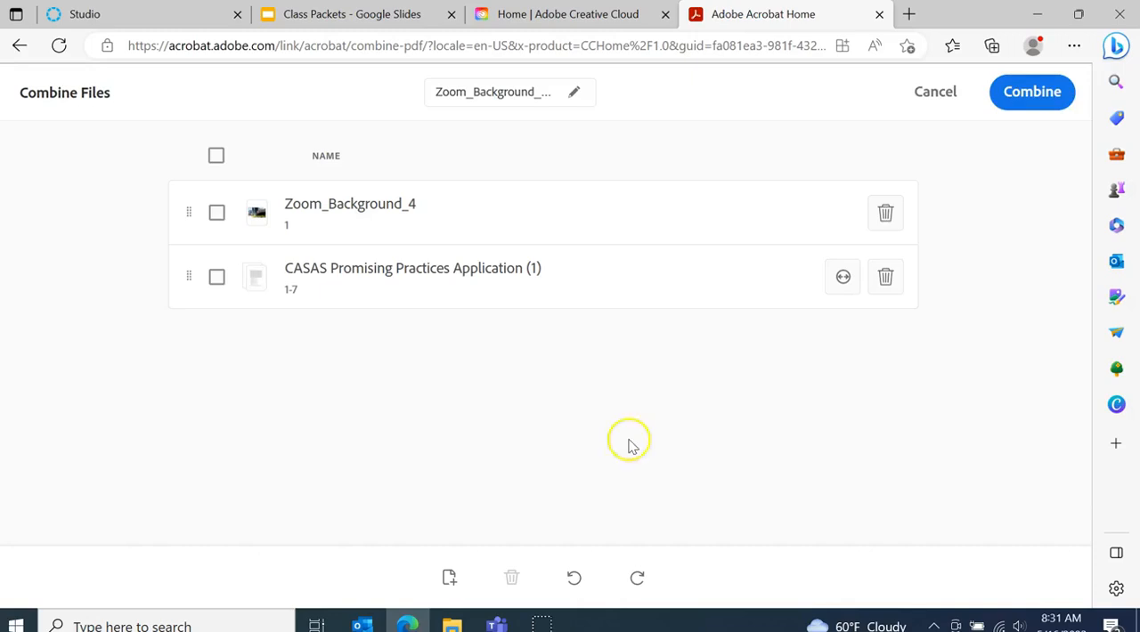
# Insert the PDF Phrasal Verbs - Vocabulary Practice from RoadtoGrammar.com from the Spring23 folder at the end of the file list
pyautogui.click(452, 584)
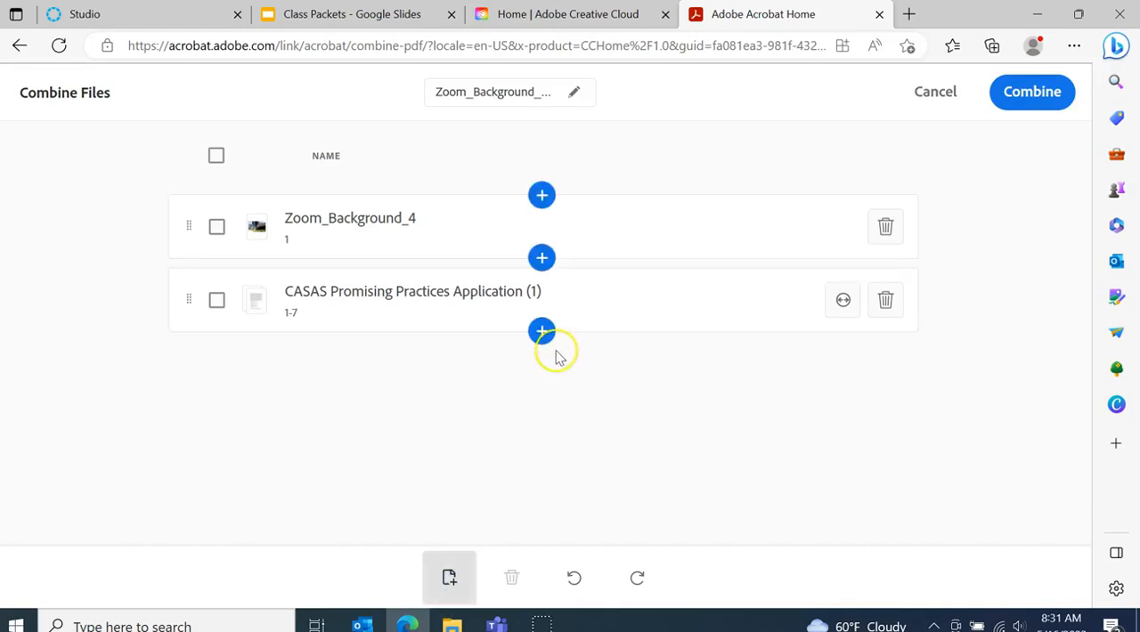
pyautogui.click(540, 332)
pyautogui.click(272, 324)
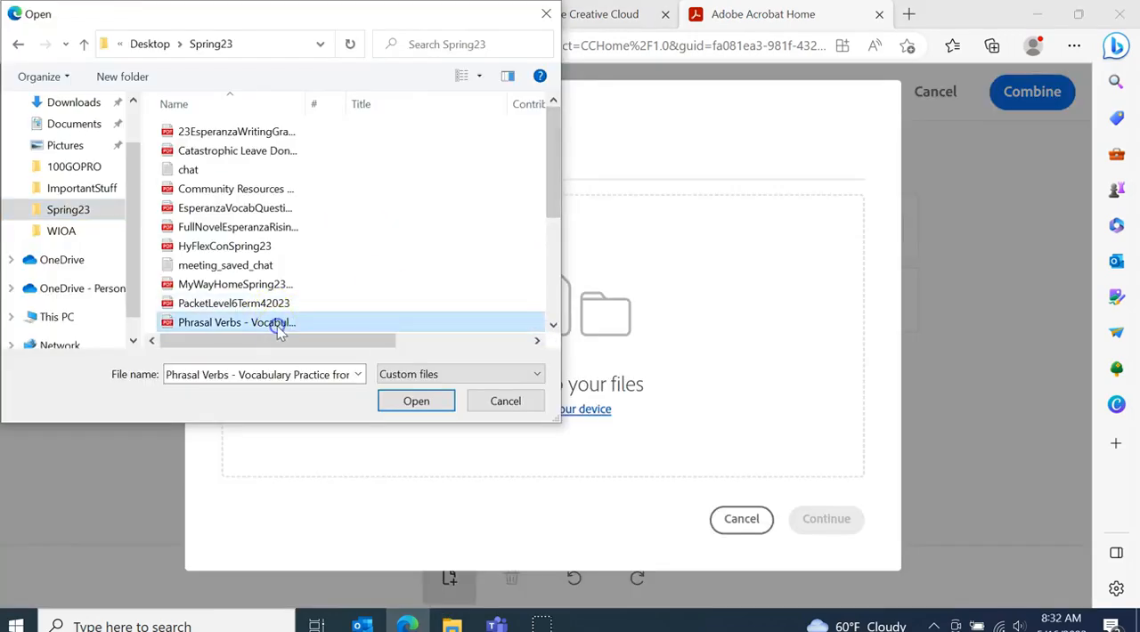
pyautogui.click(426, 402)
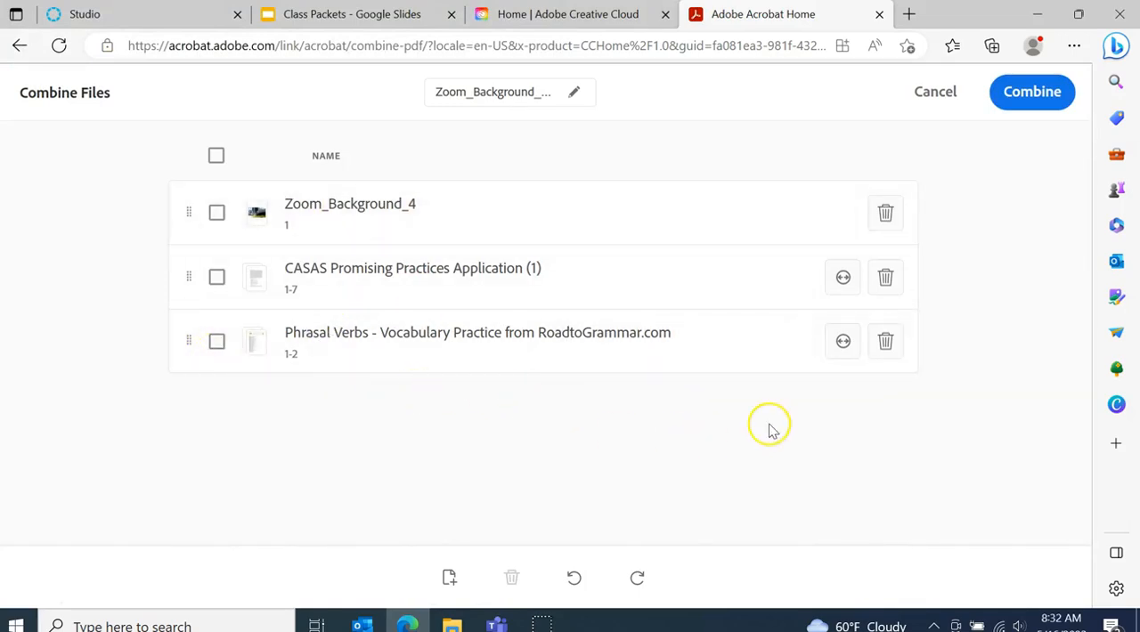
# Name the combined file ESL6Packet2023 and combine the listed files into one PDF
pyautogui.click(572, 95)
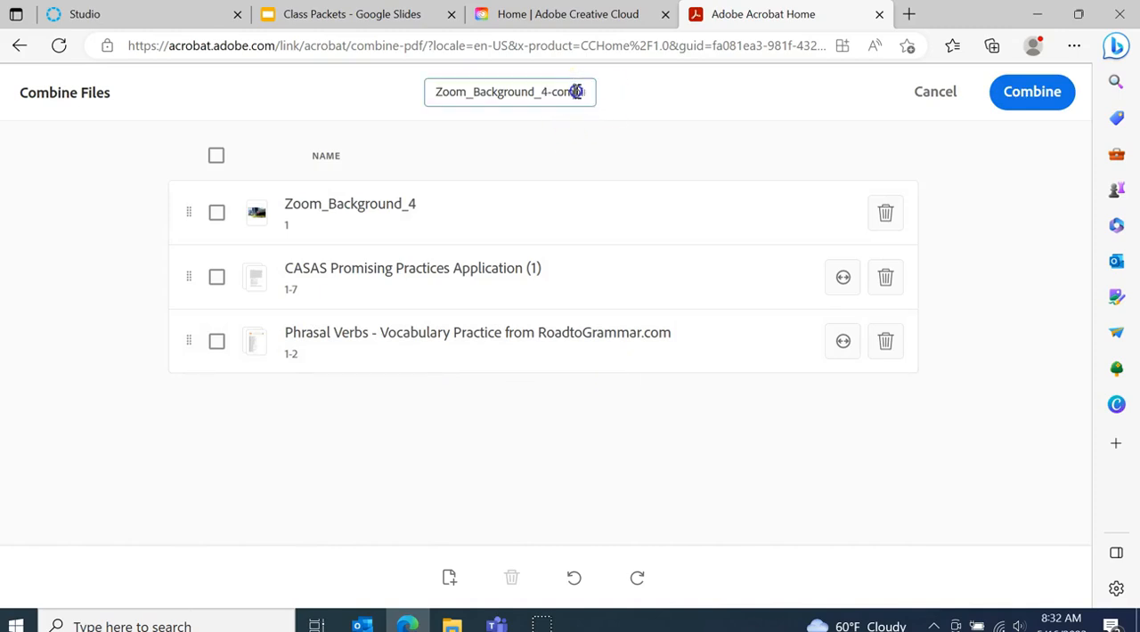
pyautogui.moveTo(437, 93); pyautogui.dragTo(595, 91)
pyautogui.write('ESL6Packet2023')
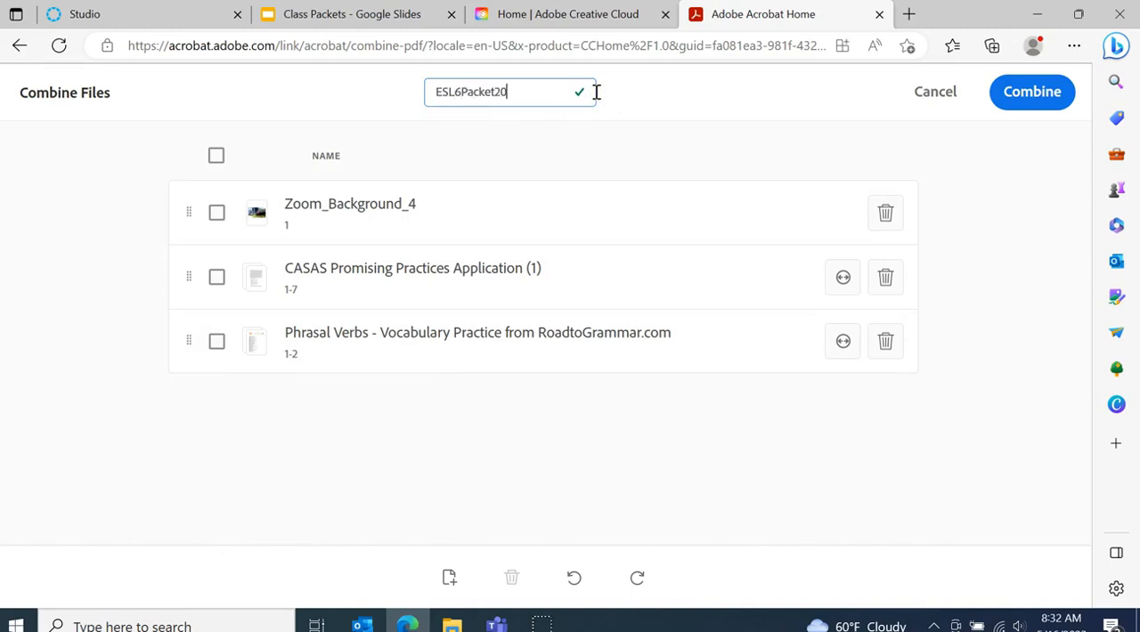
pyautogui.click(1030, 101)
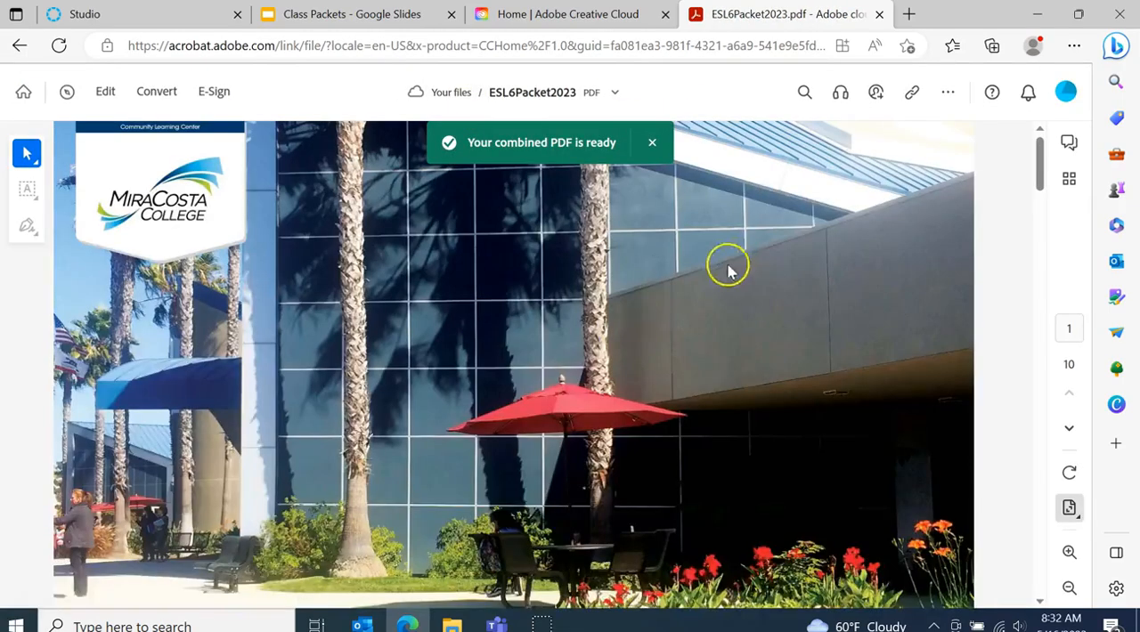
# Look through the pages of the combined ESL6Packet2023 PDF and open its additional options
pyautogui.moveTo(1038, 171); pyautogui.dragTo(1033, 294)
pyautogui.click(868, 310)
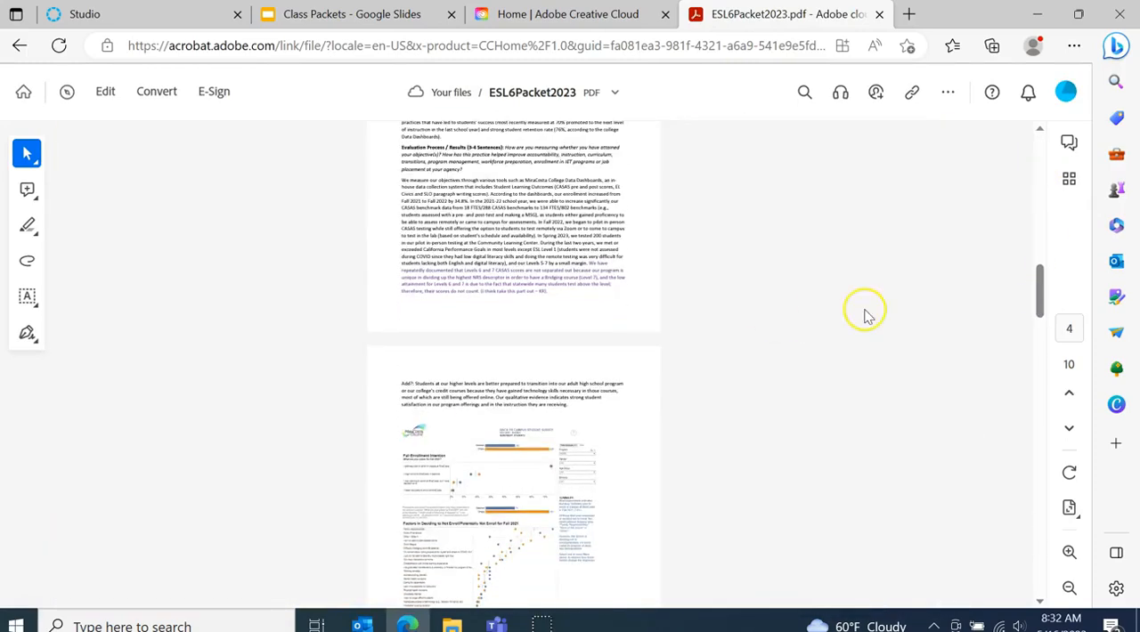
pyautogui.scroll(3, 865, 312)
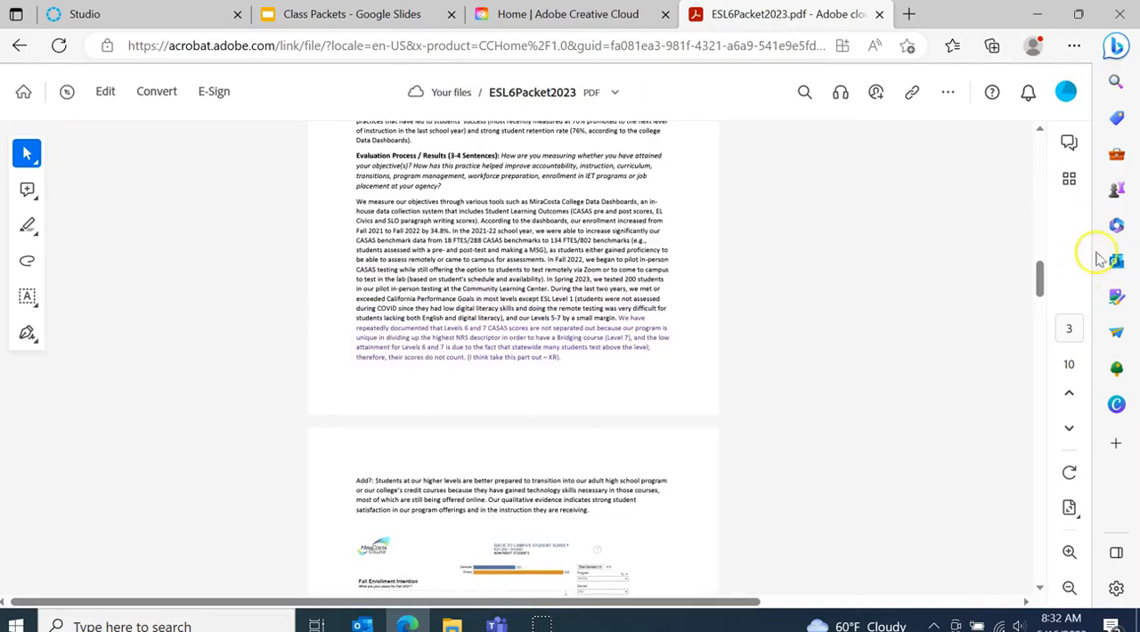
pyautogui.moveTo(1044, 283); pyautogui.dragTo(1040, 205)
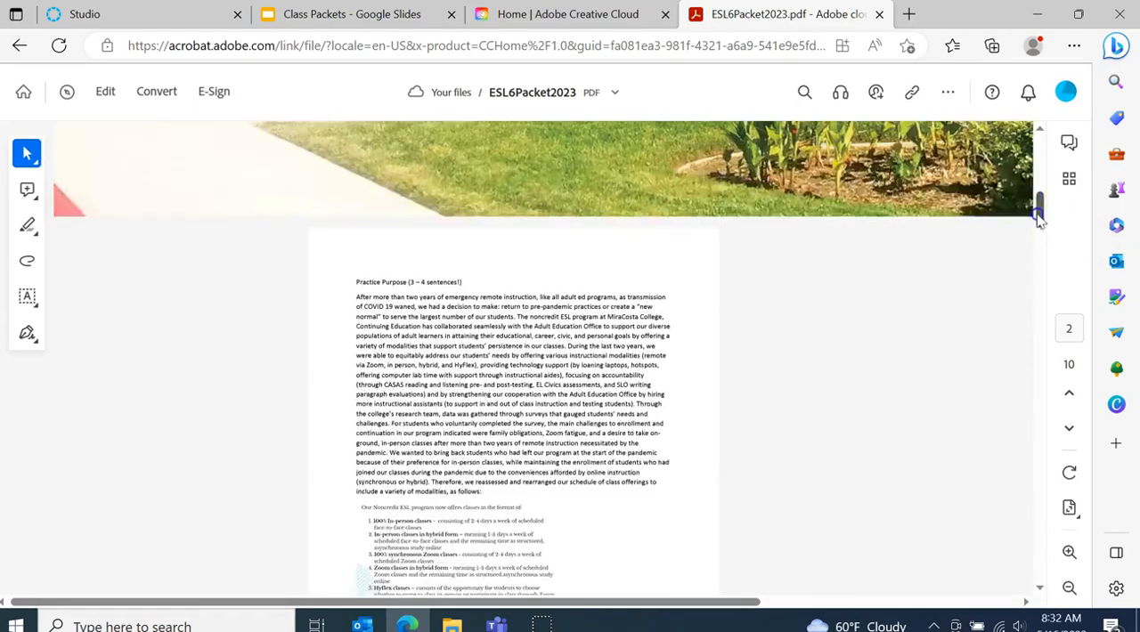
pyautogui.click(947, 93)
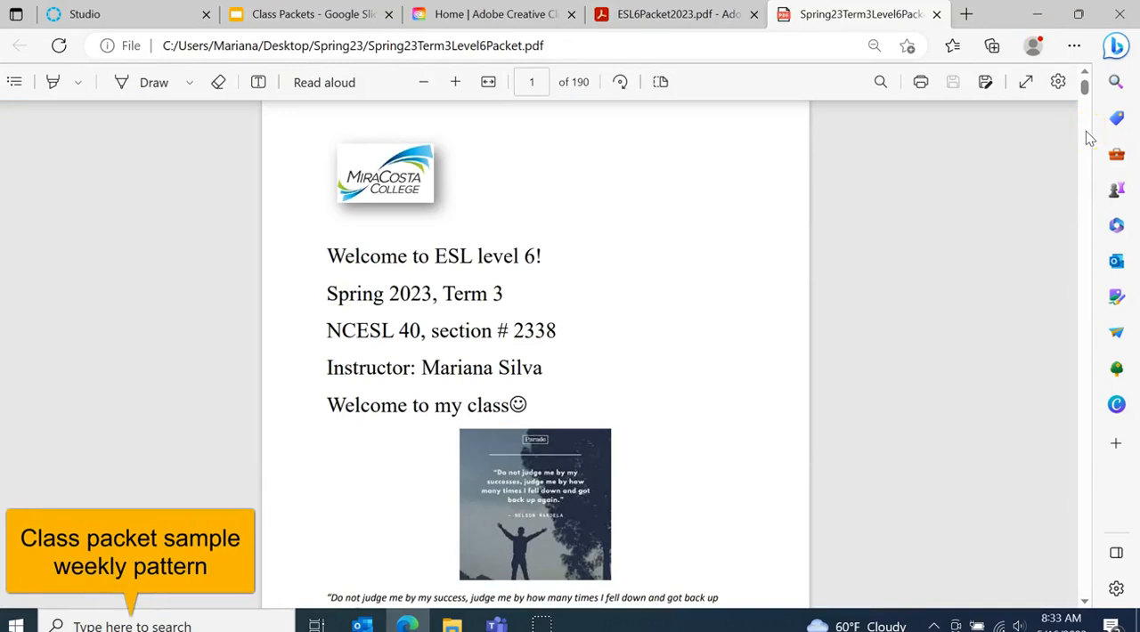
# Review the opening pages of Spring23Term3Level6Packet, from the welcome page and poem through the syllabus to the Pronto instructions
pyautogui.scroll(-5, 1088, 138)
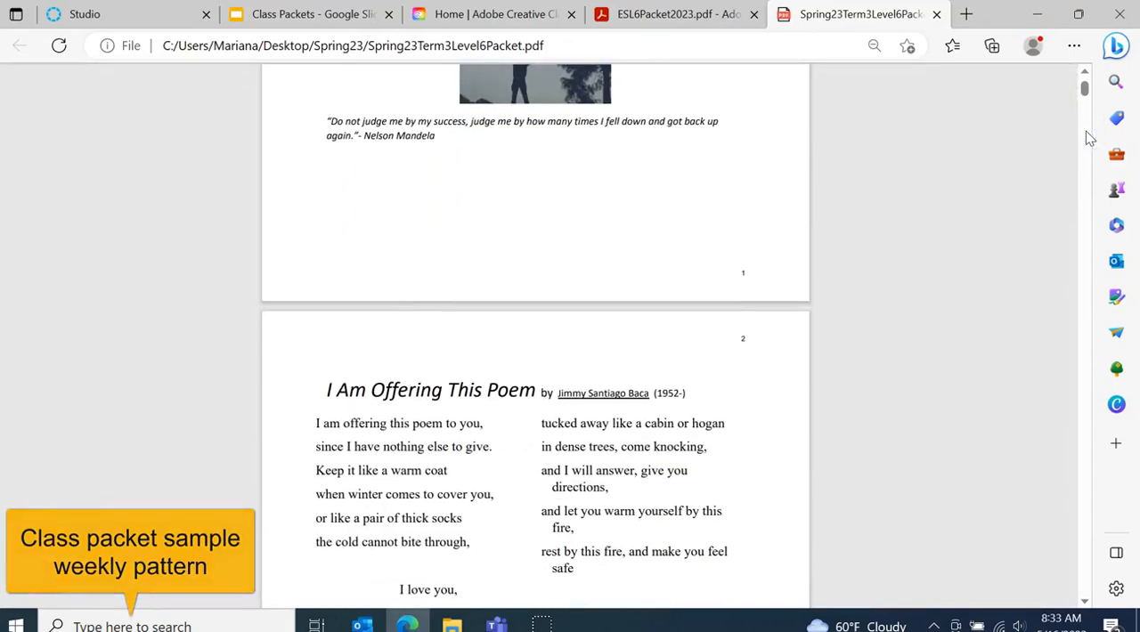
pyautogui.scroll(-10, 1088, 143)
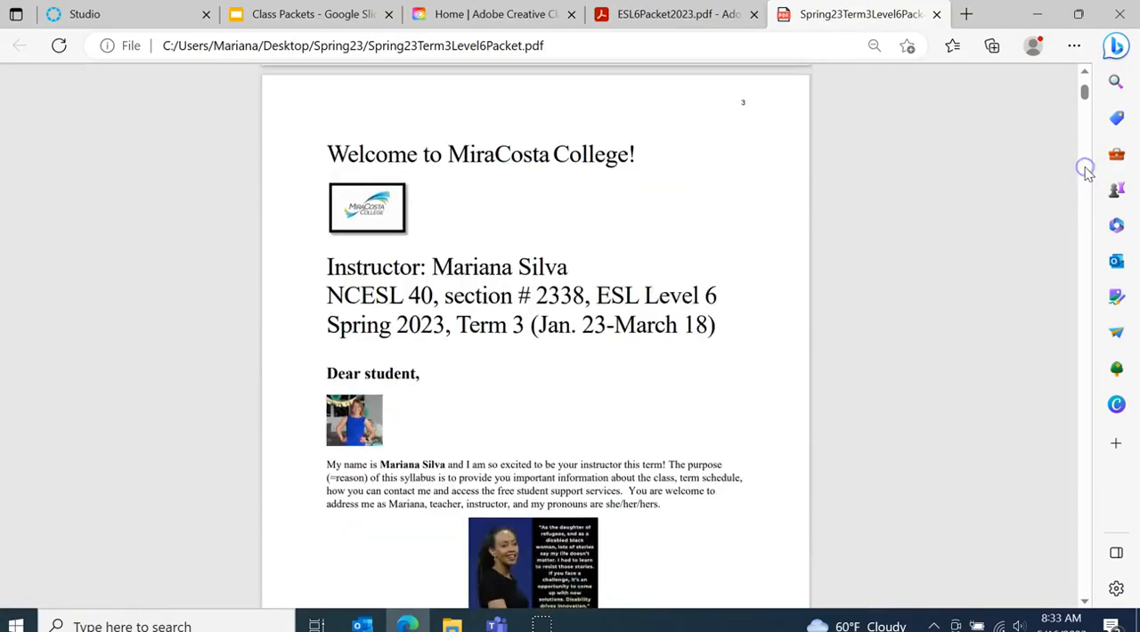
pyautogui.scroll(-20, 1086, 210)
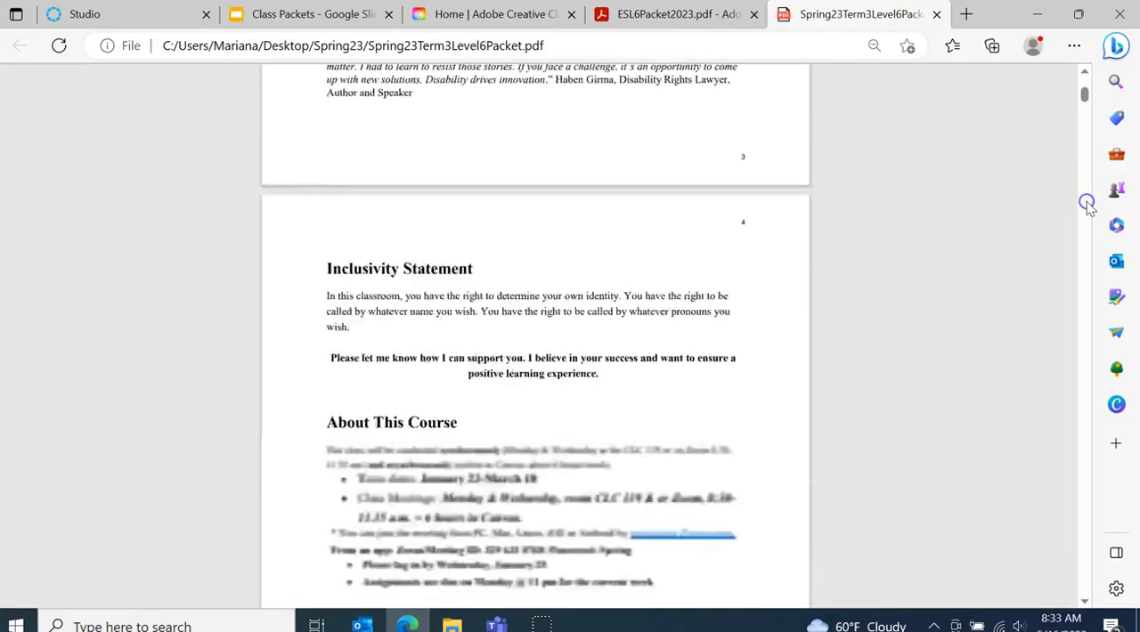
pyautogui.scroll(-20, 1081, 252)
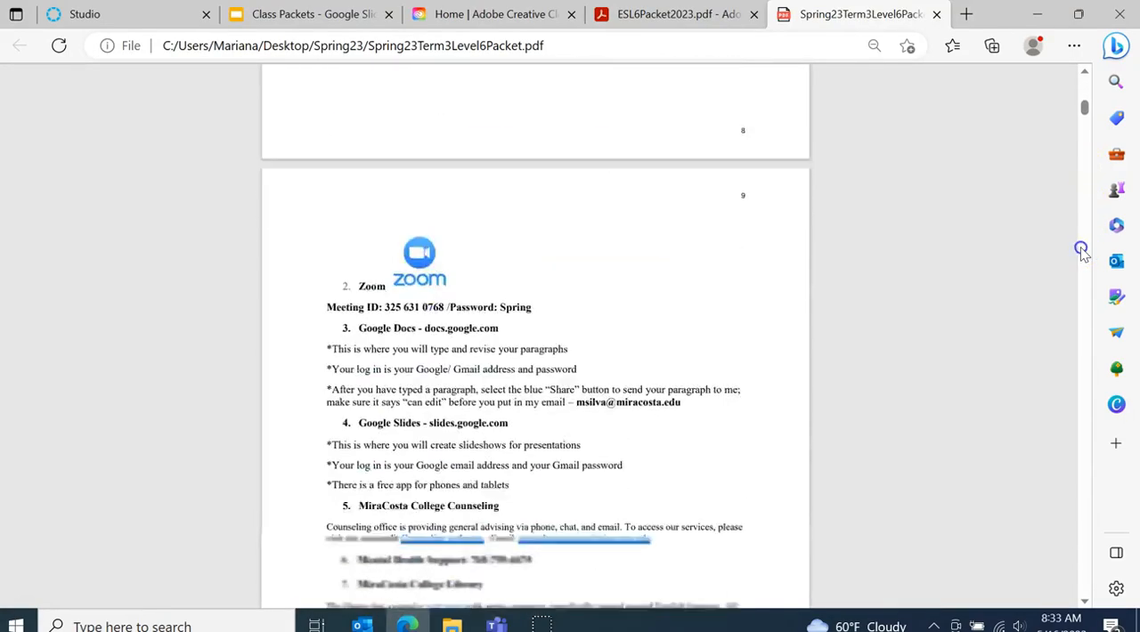
pyautogui.scroll(-15, 1081, 252)
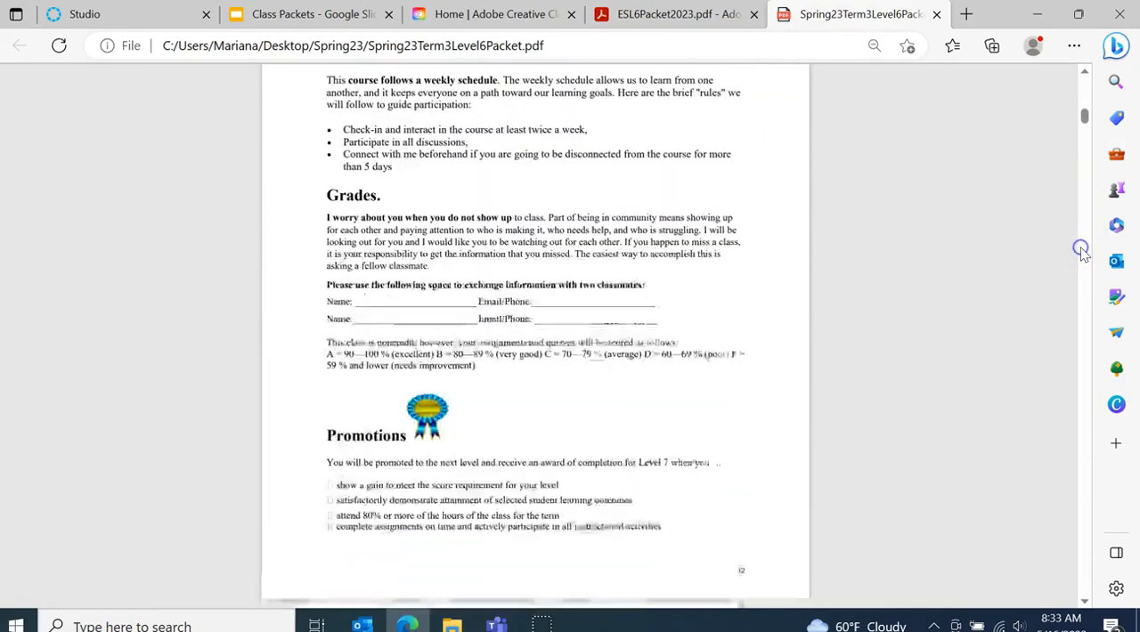
pyautogui.scroll(-18, 1086, 262)
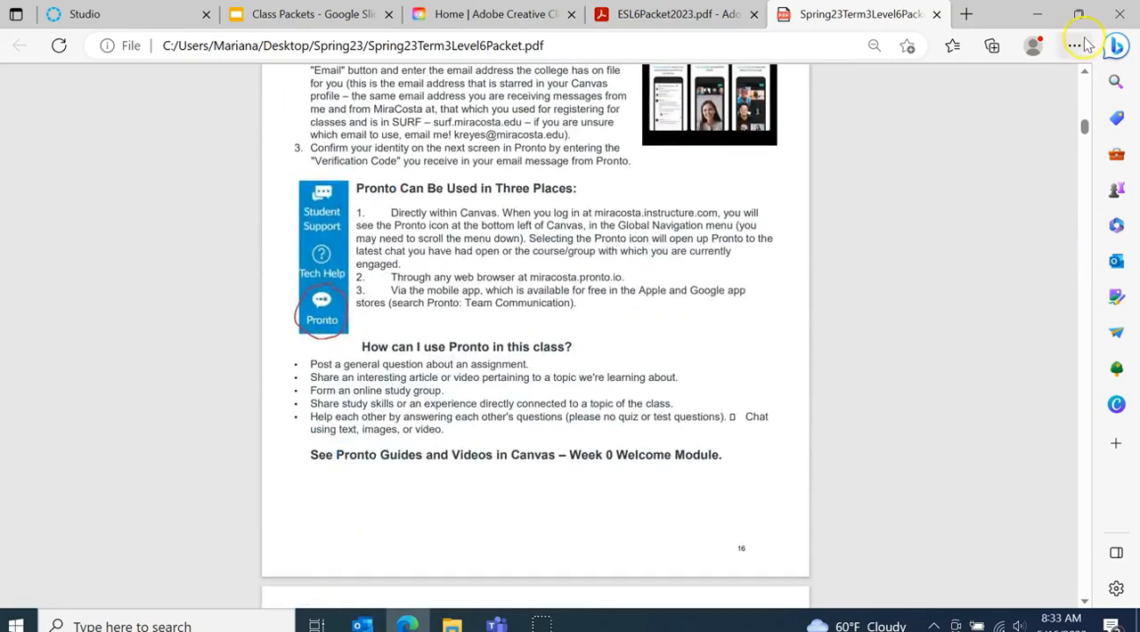
pyautogui.scroll(6, 1082, 72)
pyautogui.click(1084, 73)
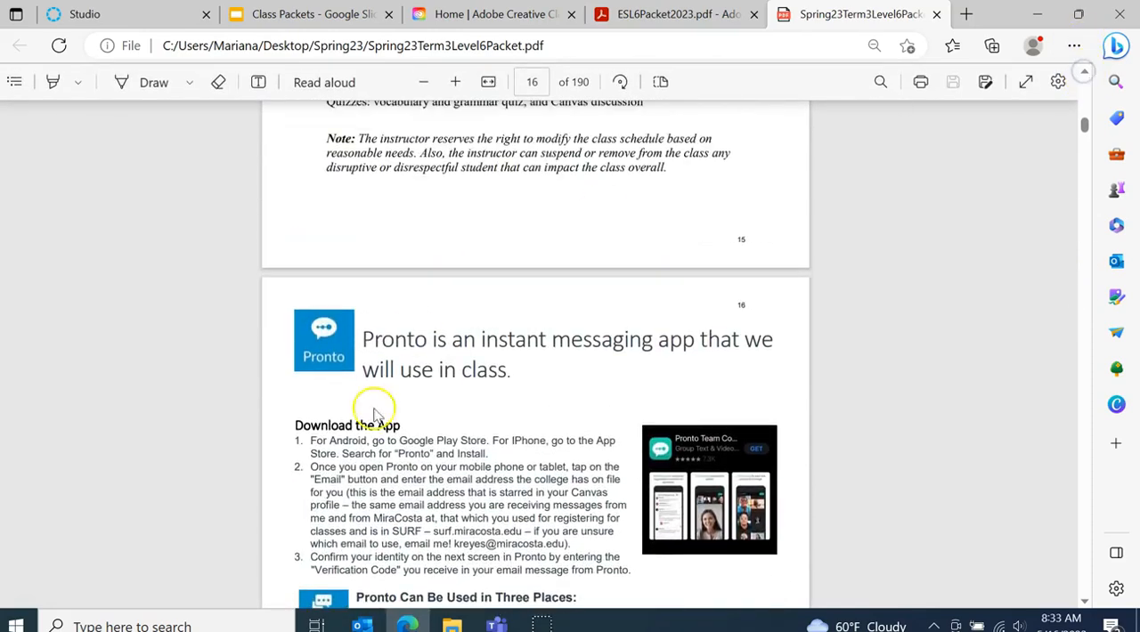
# Look through the packet's alphabetical vocabulary list up to the Week 1 divider page
pyautogui.click(1086, 193)
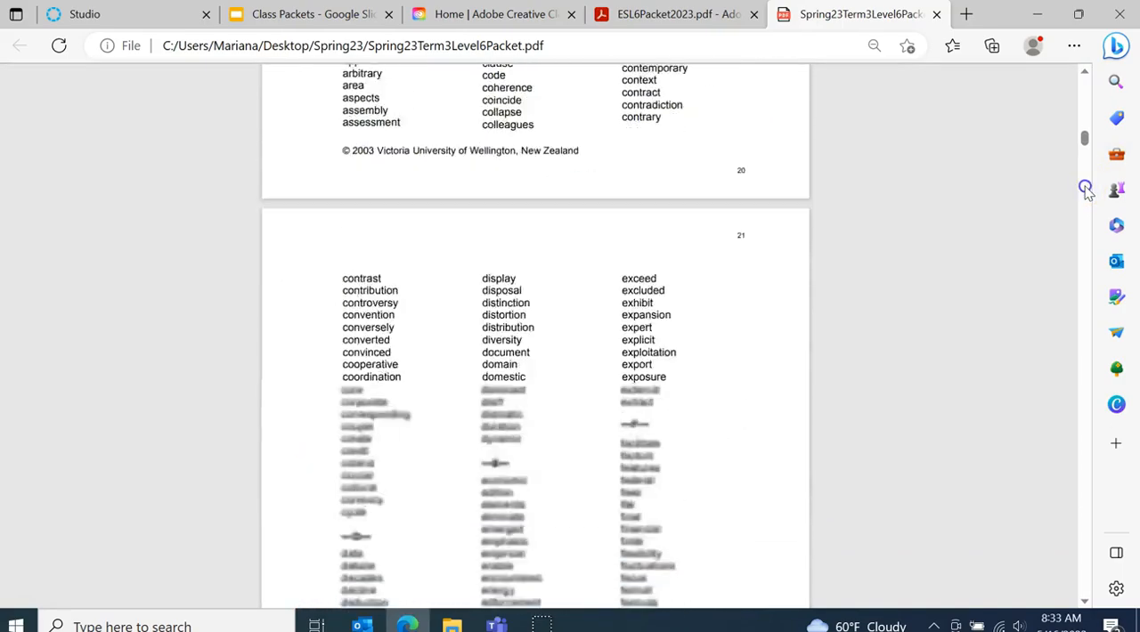
pyautogui.click(1084, 188)
pyautogui.click(1084, 188)
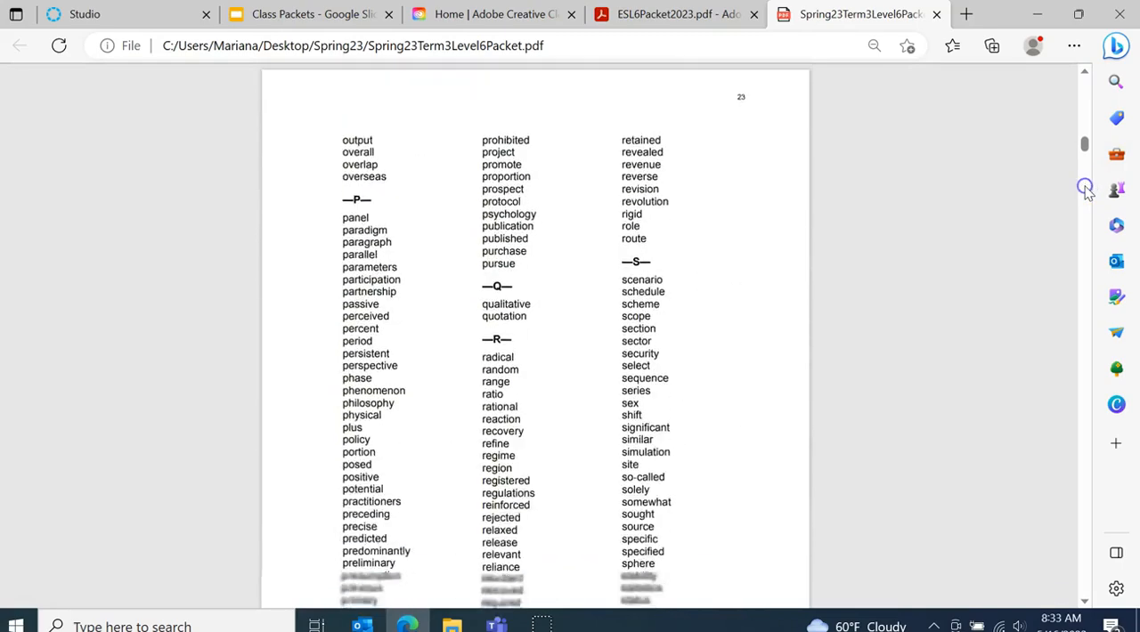
pyautogui.click(1085, 188)
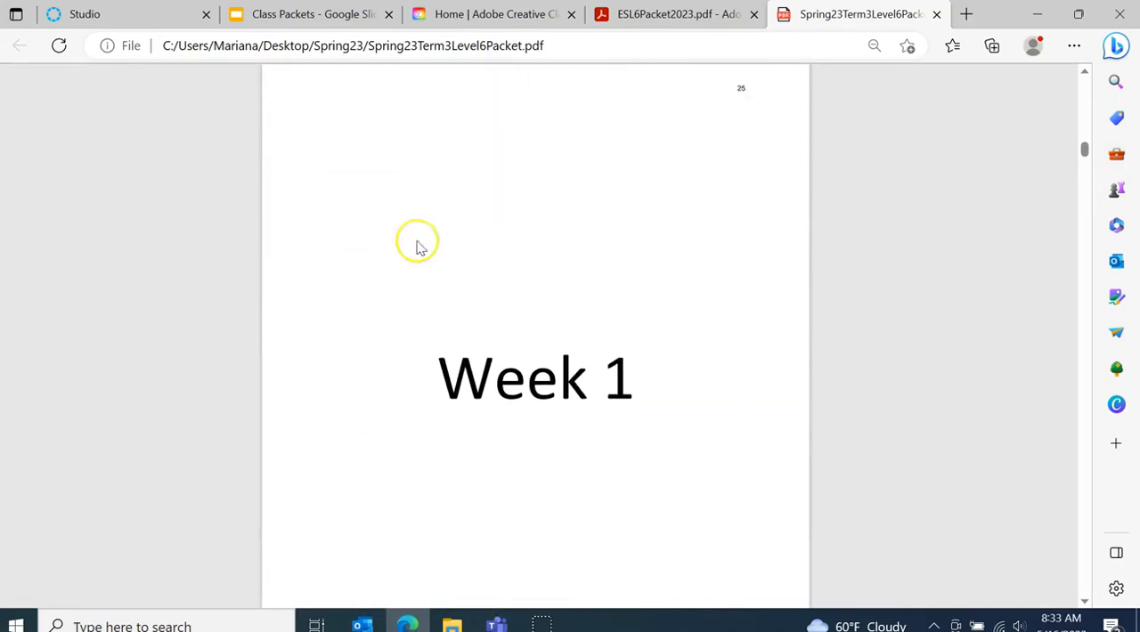
# Review the Week 1 materials, including the icebreakers, reading, writing, grammar, quiz and poem pages, up to the Week 2 divider
pyautogui.click(1086, 208)
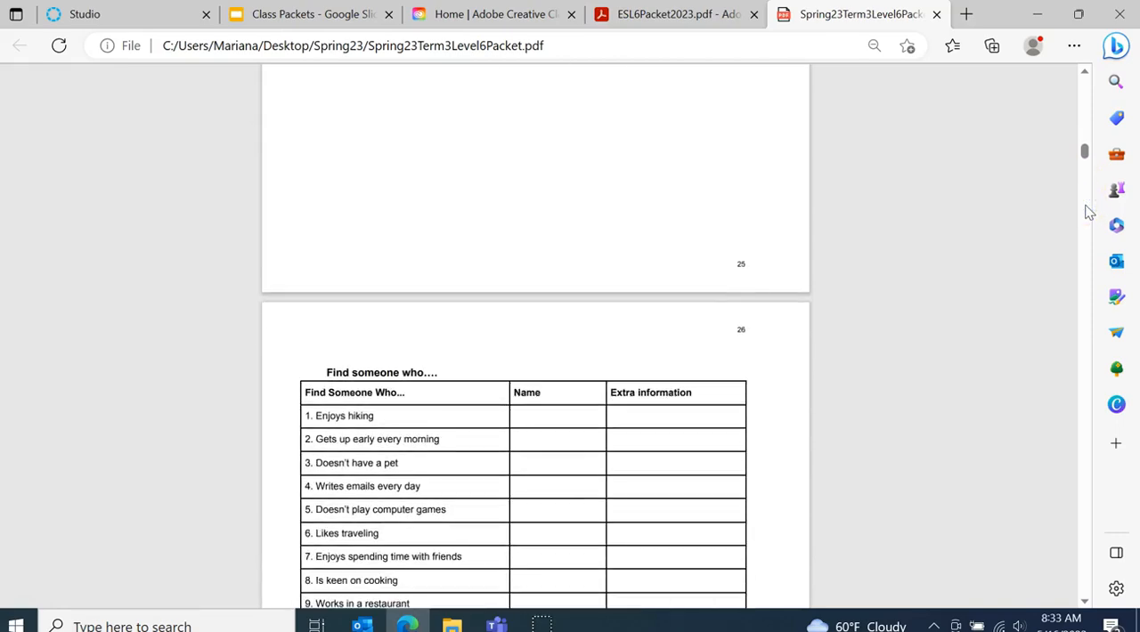
pyautogui.middleClick(1088, 211)
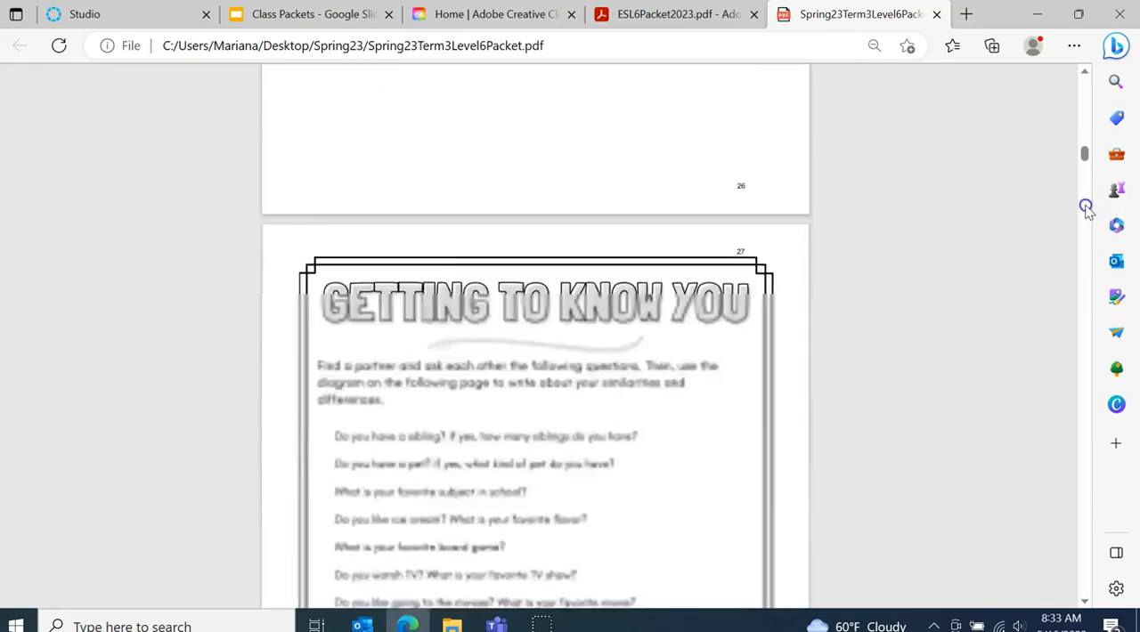
pyautogui.click(1084, 208)
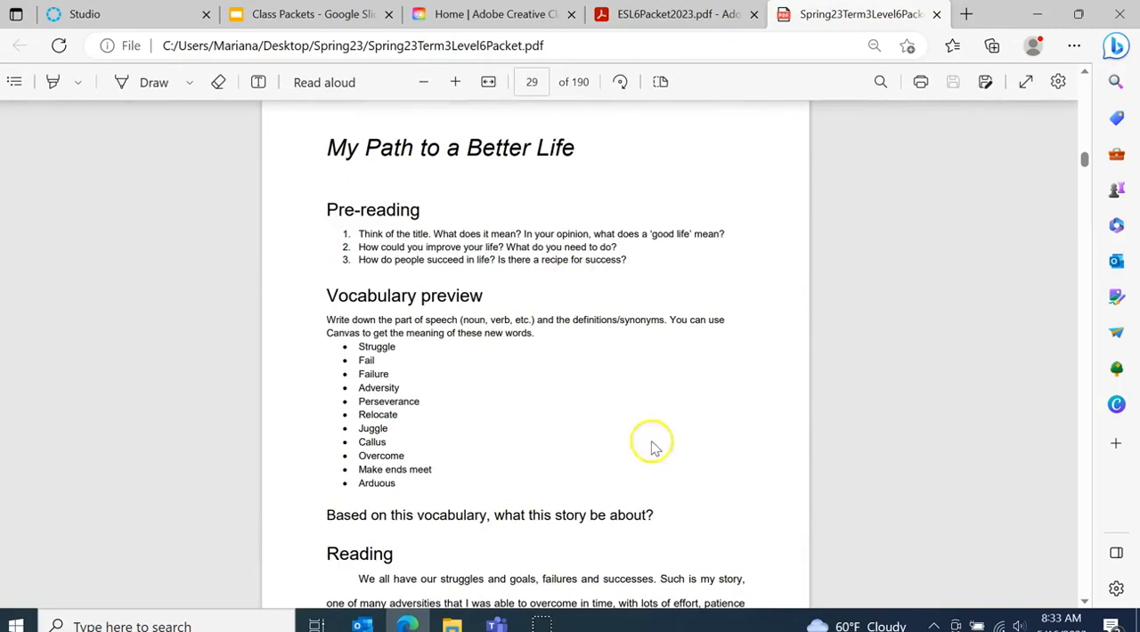
pyautogui.middleClick(1084, 256)
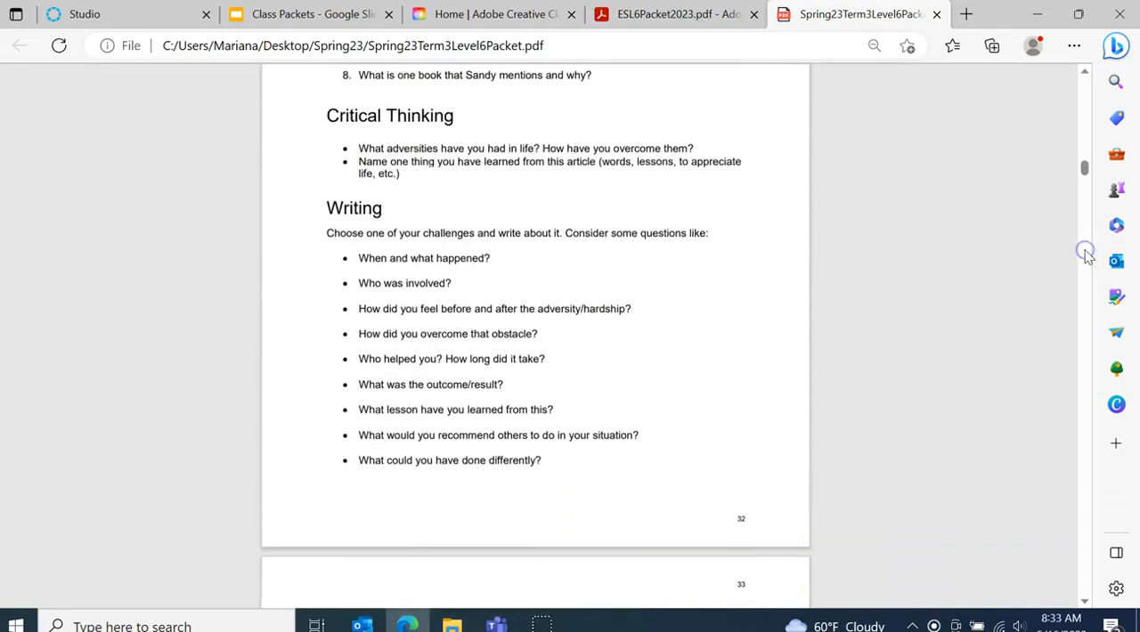
pyautogui.click(1089, 78)
pyautogui.click(1089, 79)
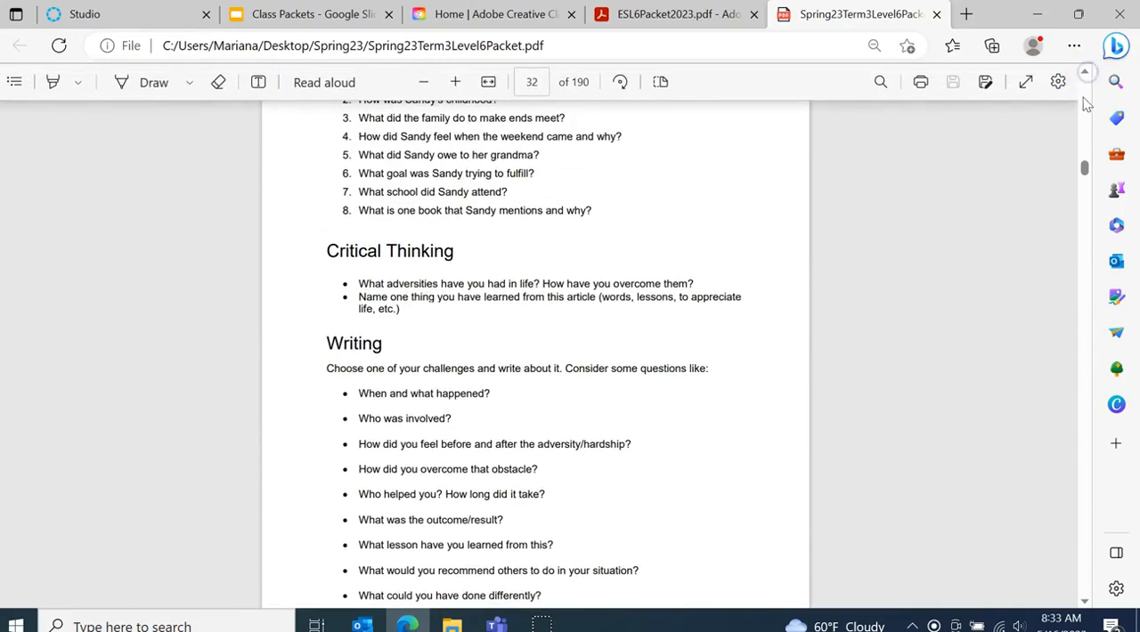
pyautogui.middleClick(1086, 267)
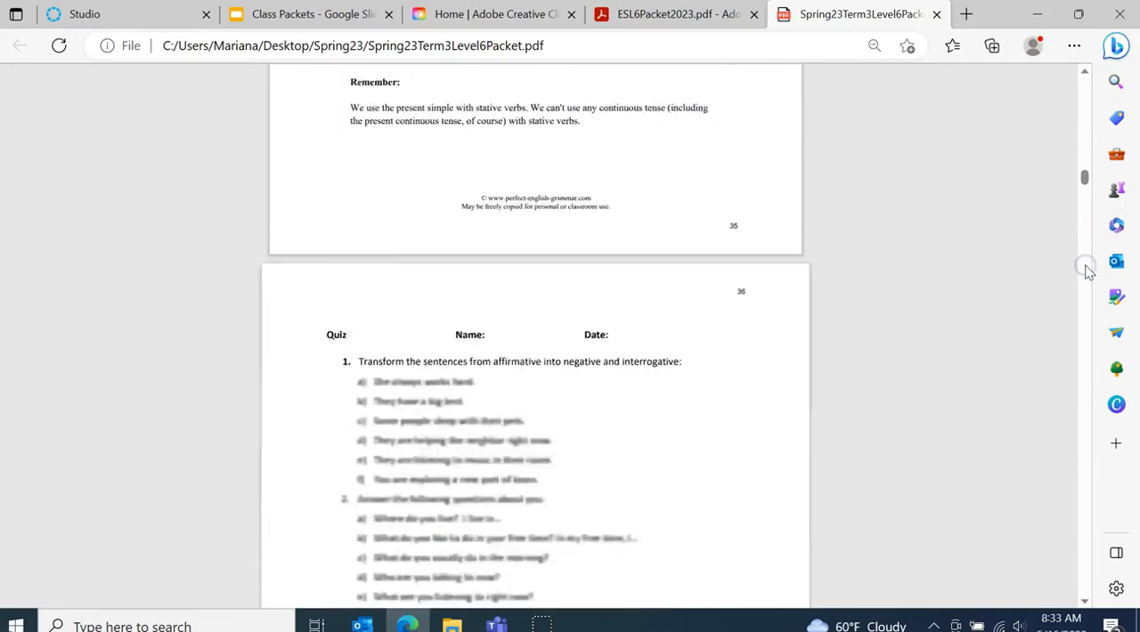
pyautogui.click(1088, 272)
pyautogui.middleClick(1086, 271)
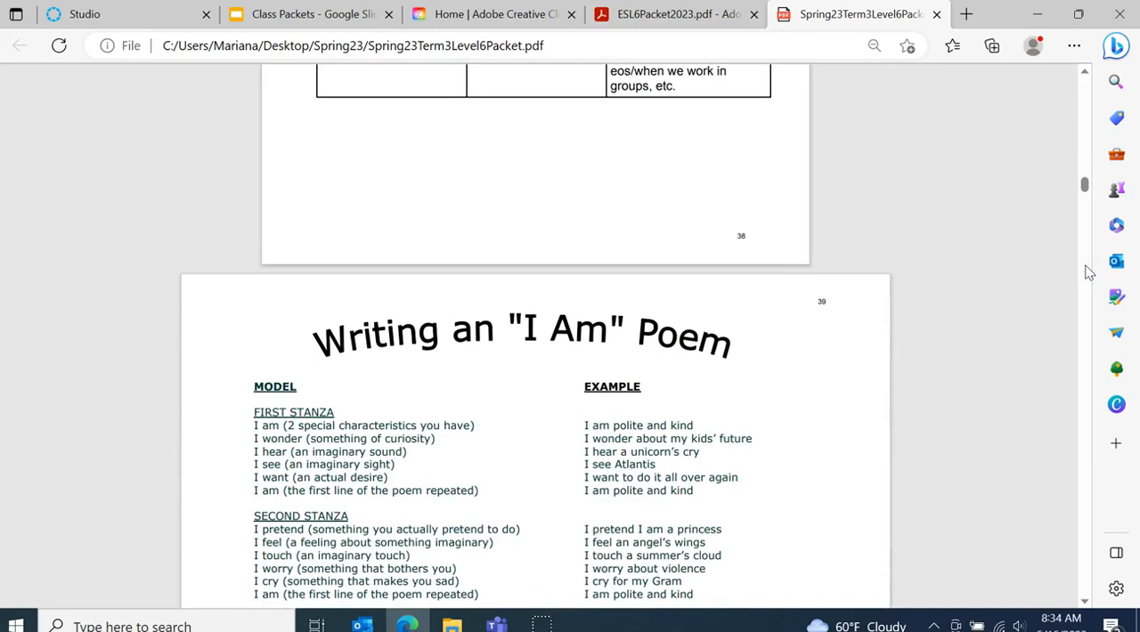
pyautogui.click(854, 302)
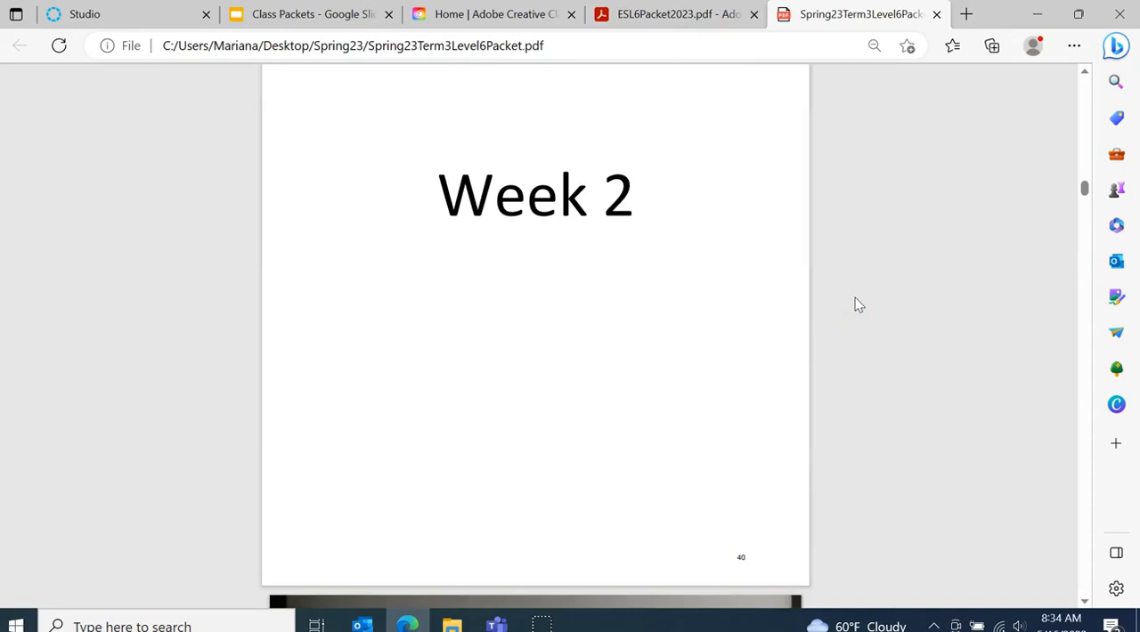